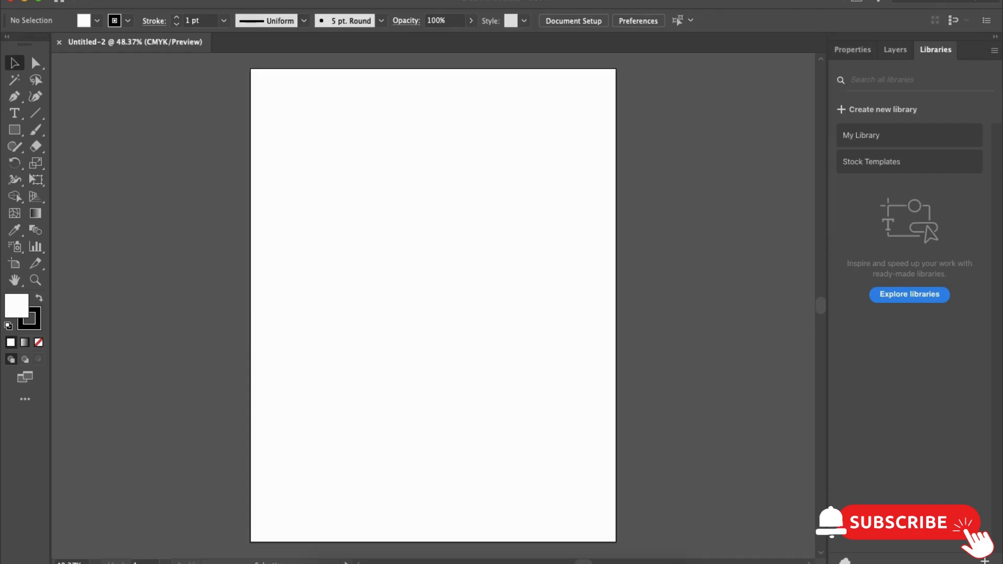
left_click(105, 0)
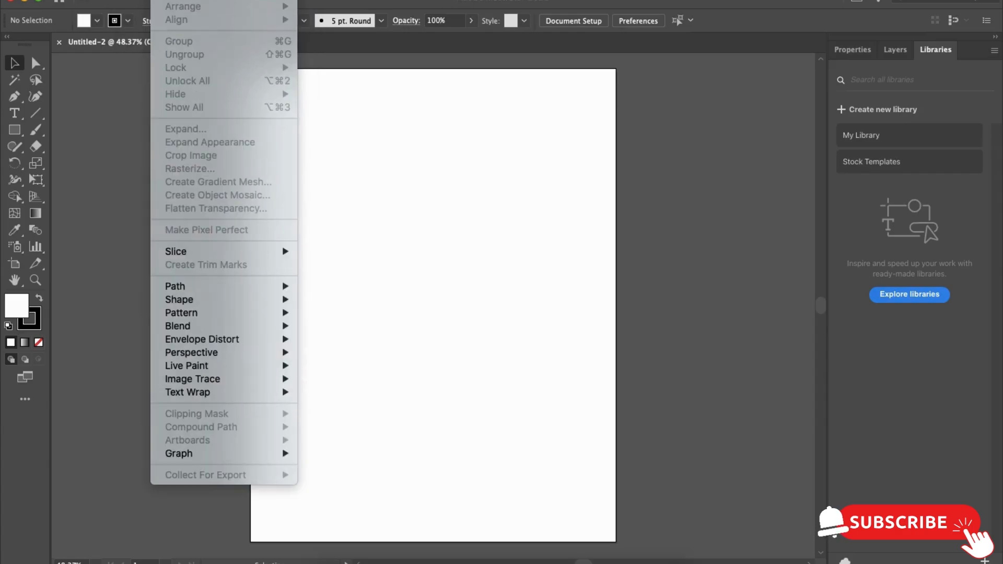
mouse_move(208, 0)
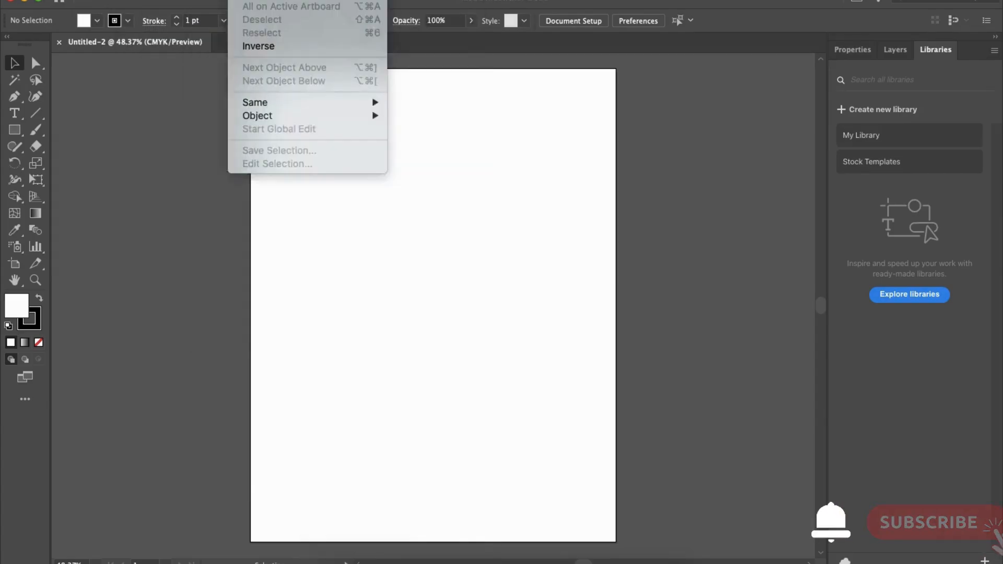
left_click(539, 143)
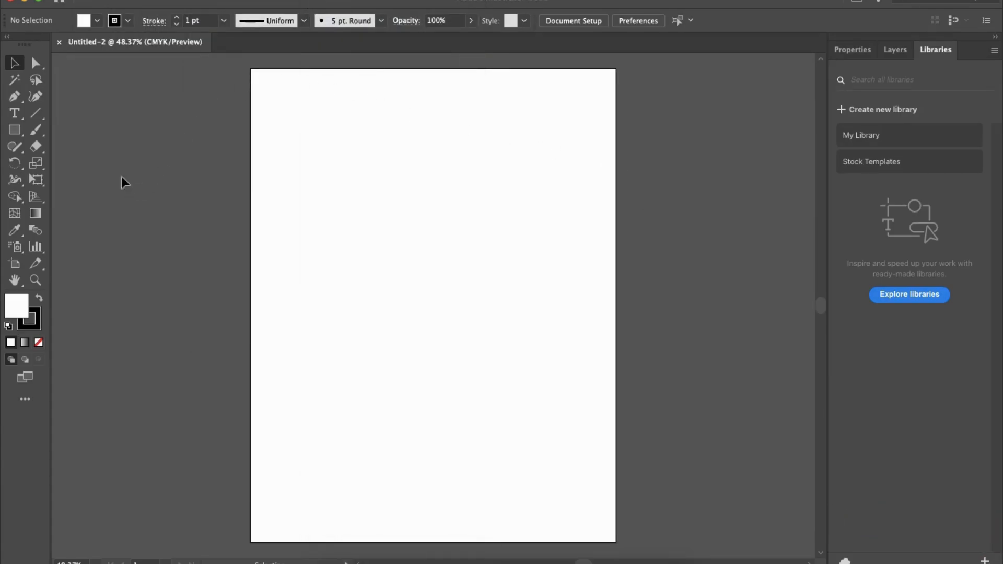
- Collapse the toolbar to a single column and restore it to two columns
left_click(8, 38)
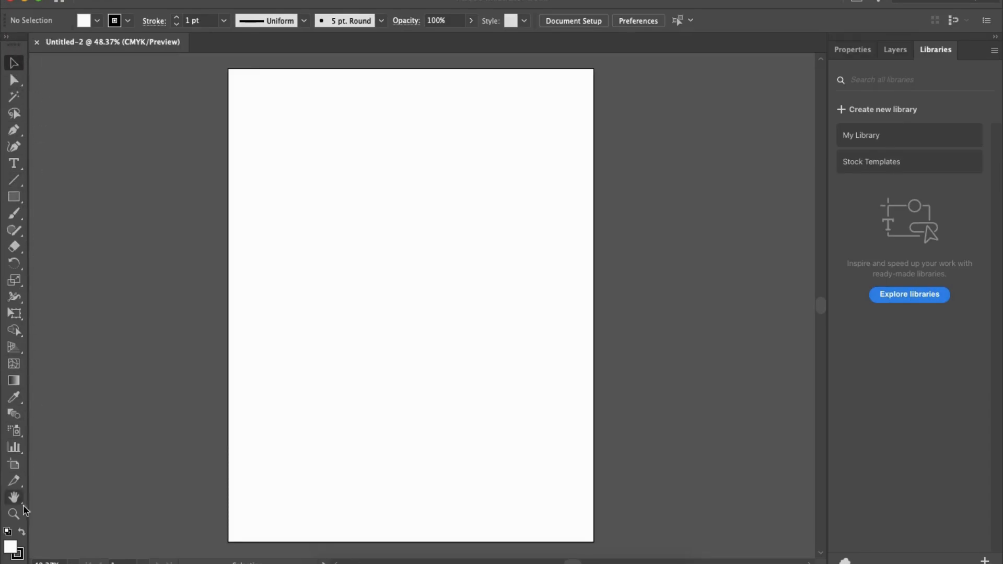
left_click(8, 37)
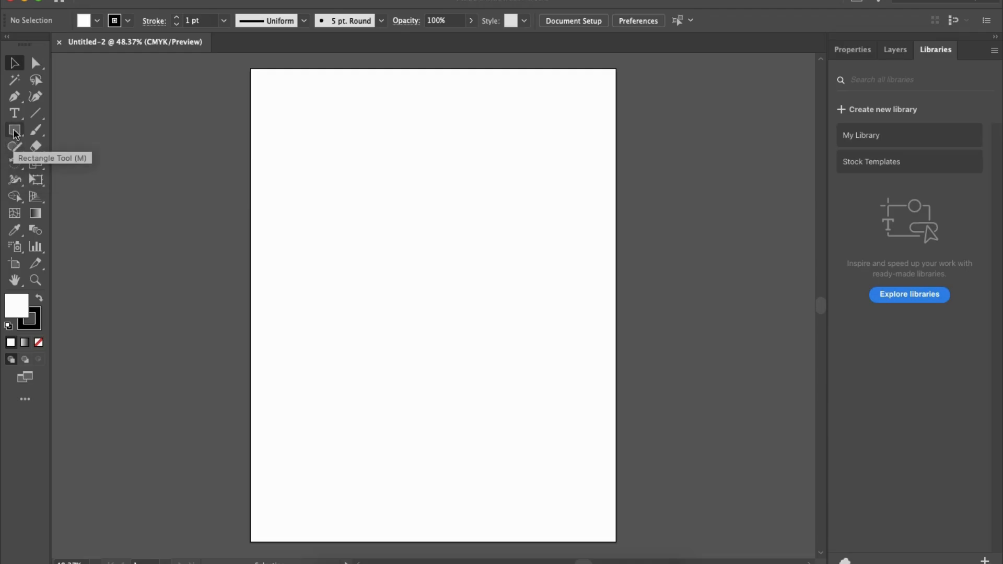
- Look at the tools grouped with the Line Segment tool, and return to the Selection tool
left_click_drag(35, 113, 68, 129)
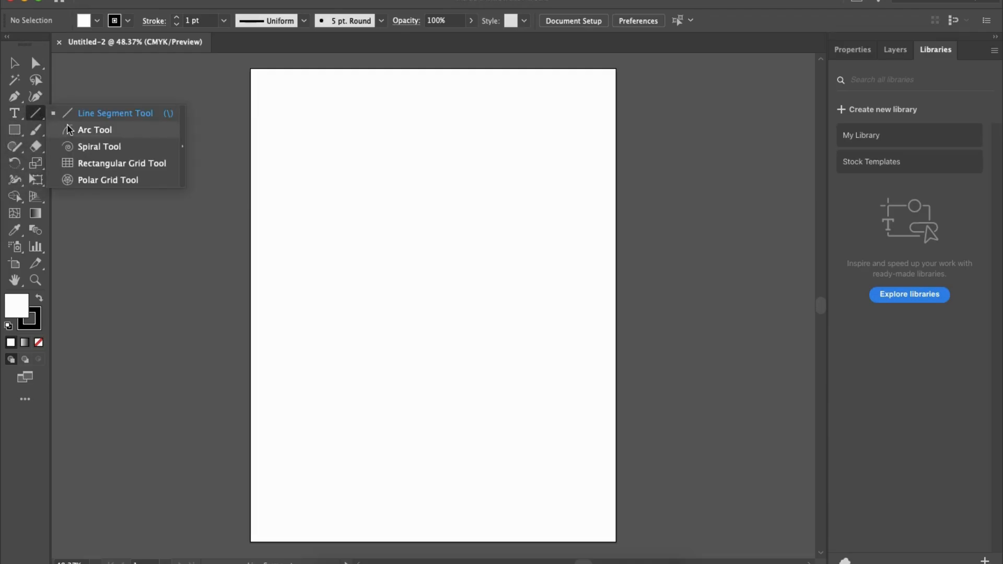
left_click(128, 112)
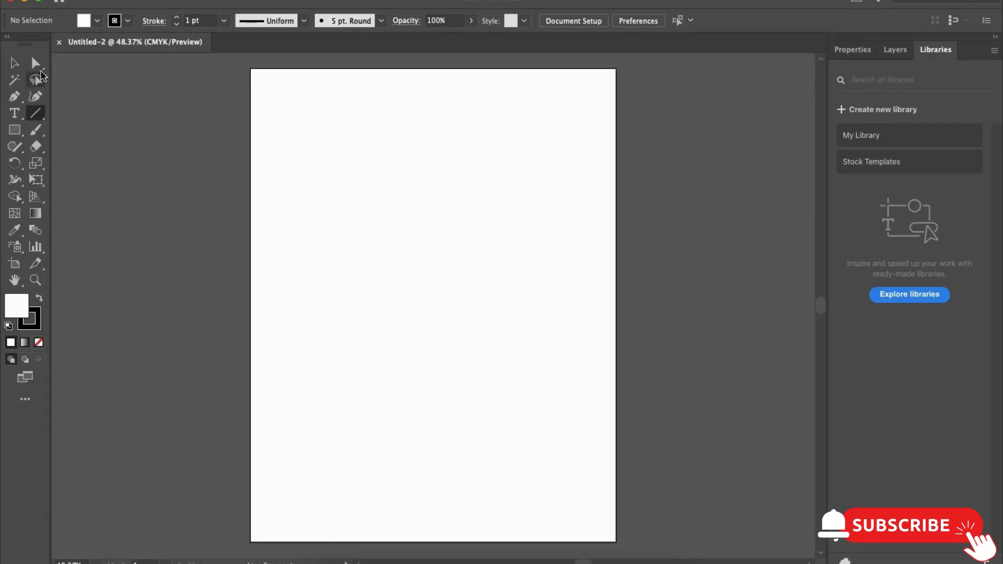
left_click(12, 65)
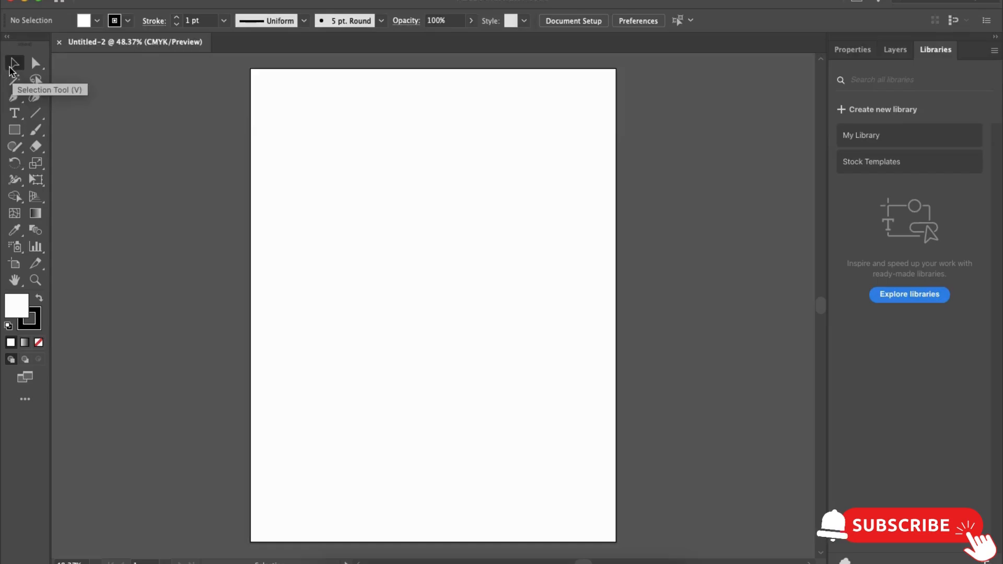
left_click_drag(322, 183, 595, 342)
left_click_drag(258, 90, 545, 337)
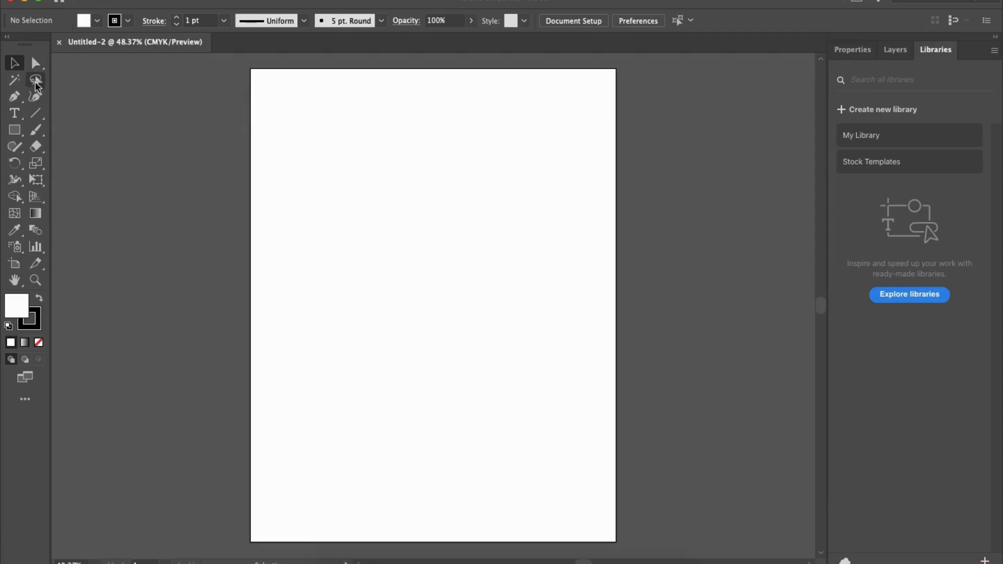
- Draw an open U-shaped curve through three anchor points with the Pen tool and move it toward the page's middle
left_click(15, 97)
left_click(327, 112)
left_click_drag(409, 259, 506, 257)
left_click_drag(465, 158, 461, 141)
left_click(15, 63)
left_click(343, 278)
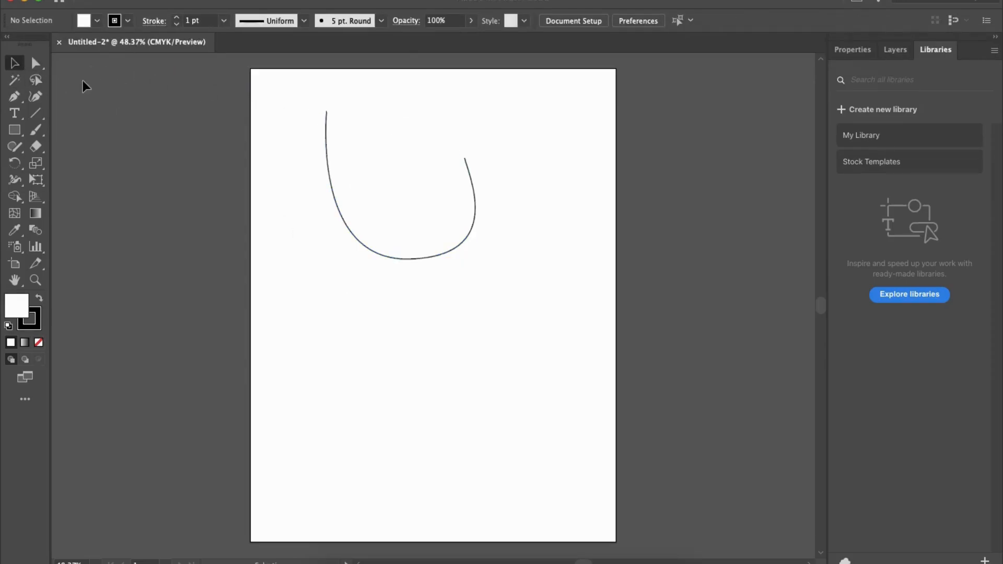
left_click_drag(343, 226, 403, 277)
left_click(422, 102)
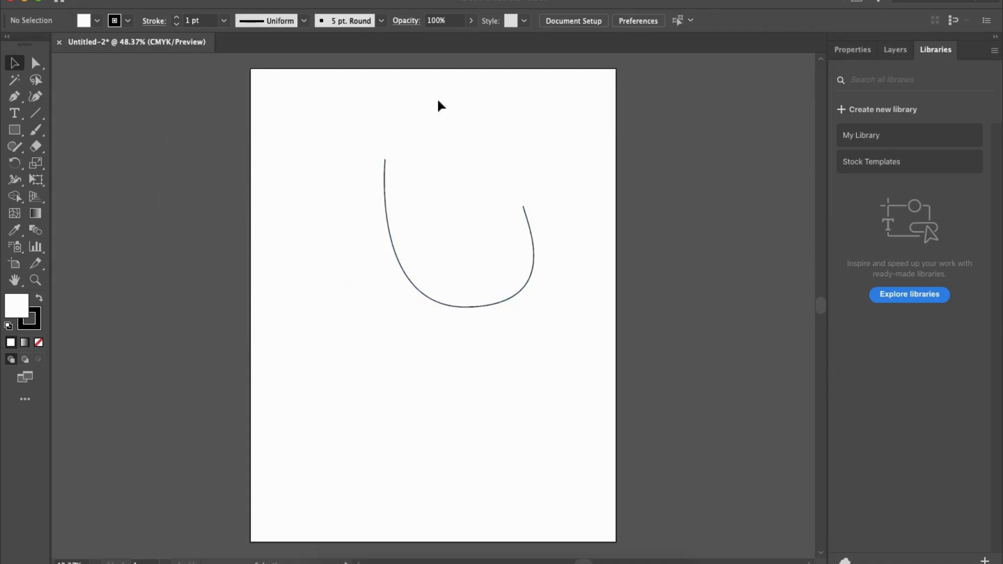
- Move the curve's left end anchor down to about X 246 pt, Y 284 pt with the Direct Selection tool, and deselect the path
left_click(34, 65)
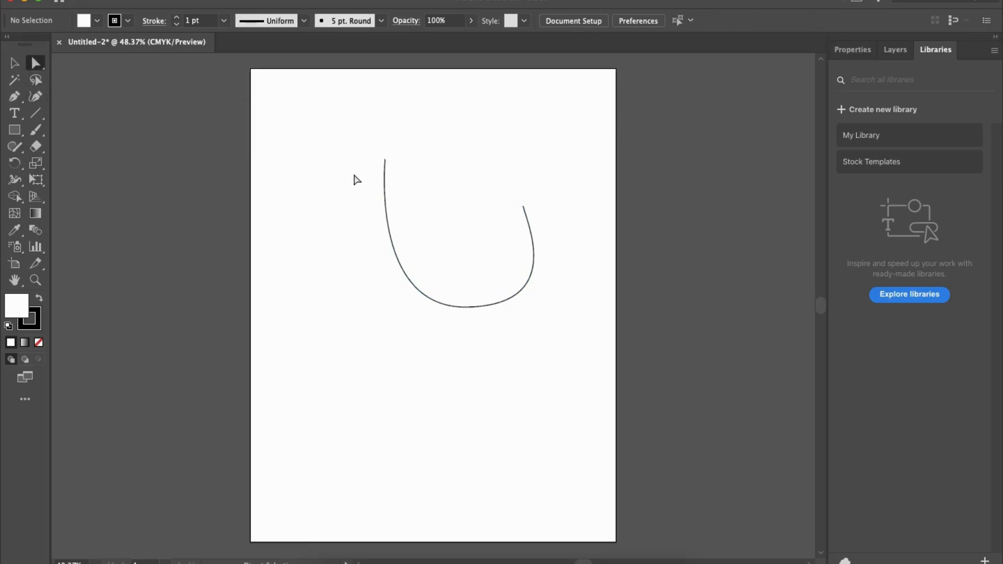
scroll(385, 199, "up", 3)
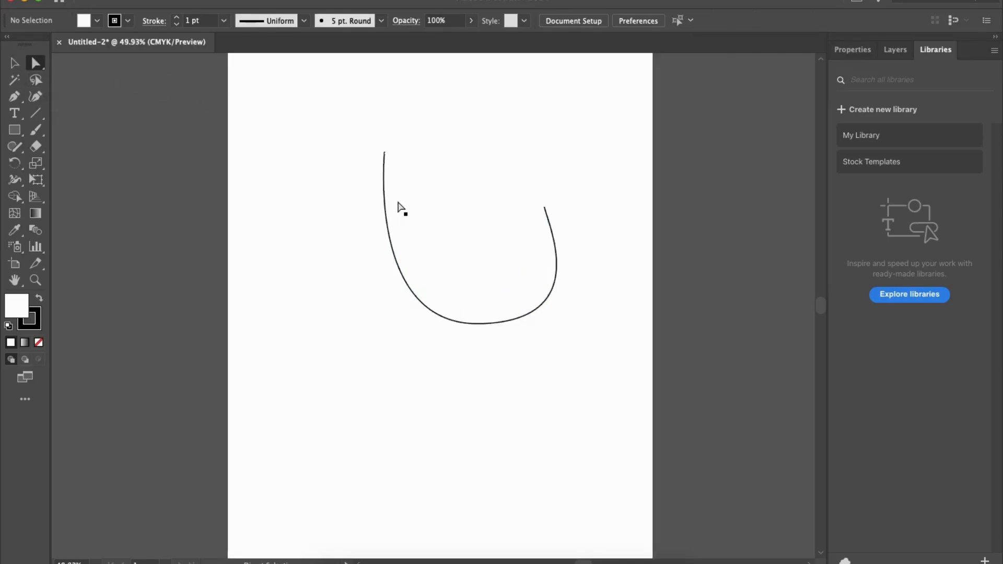
left_click(385, 204)
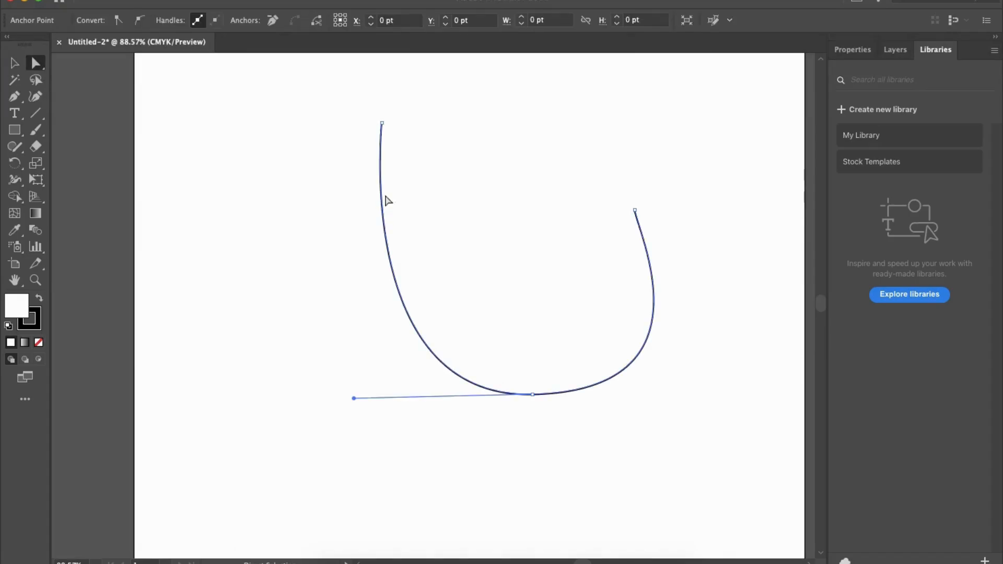
left_click(382, 124)
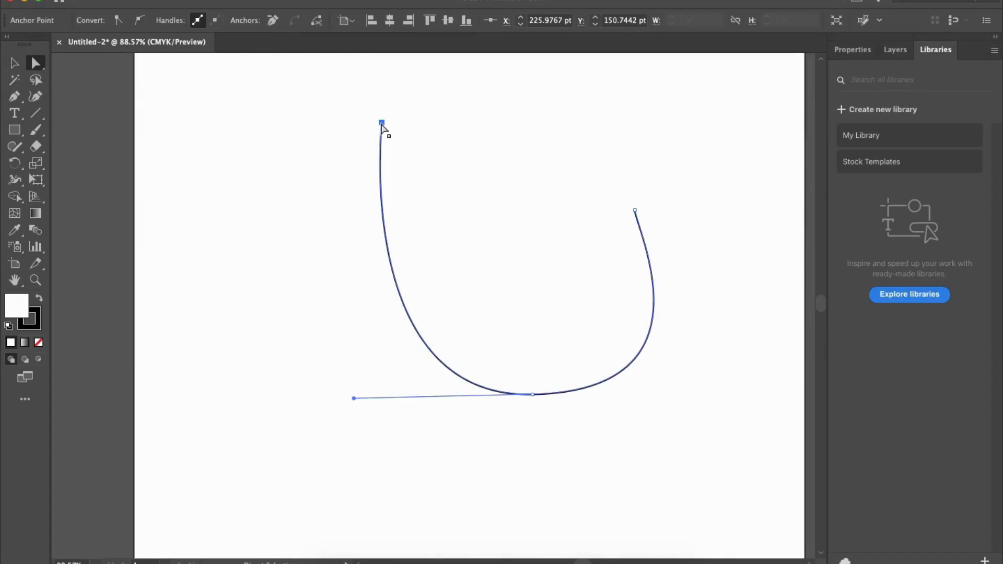
left_click_drag(382, 124, 404, 268)
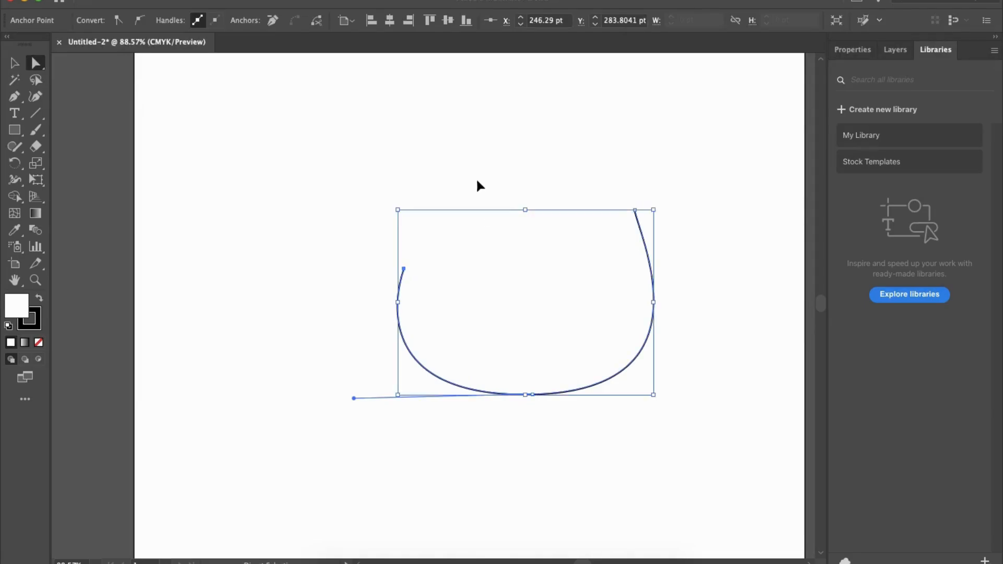
key("v")
left_click(486, 175)
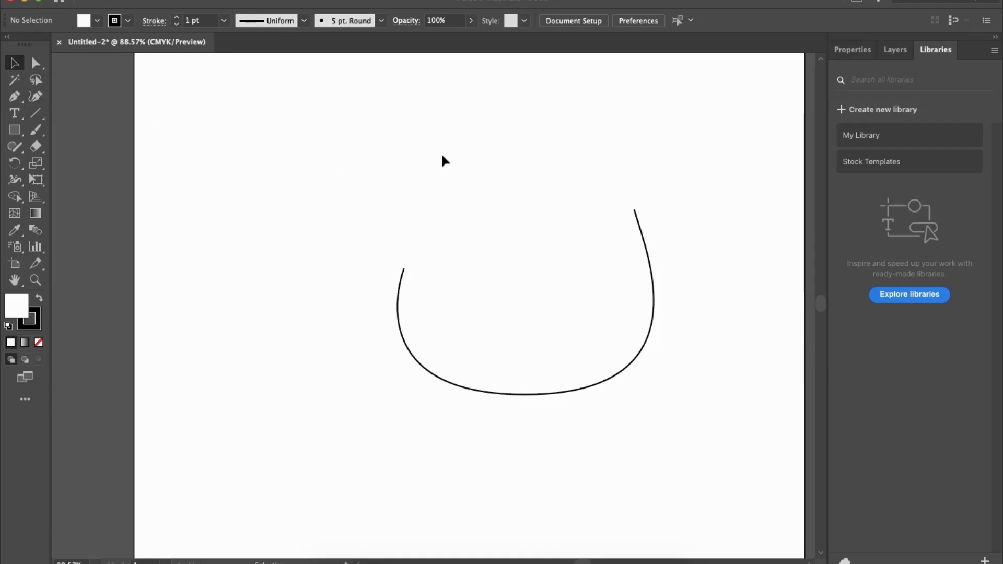
- Reshape the curve into a sharp V-like bend by swinging the bottom anchor's right direction handle to below the anchor
left_click(37, 68)
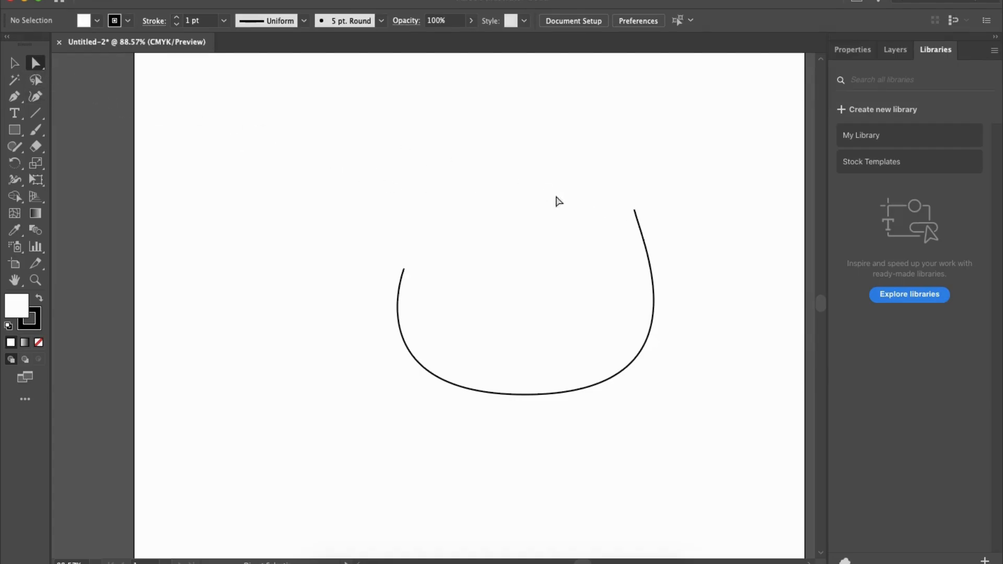
left_click(635, 210)
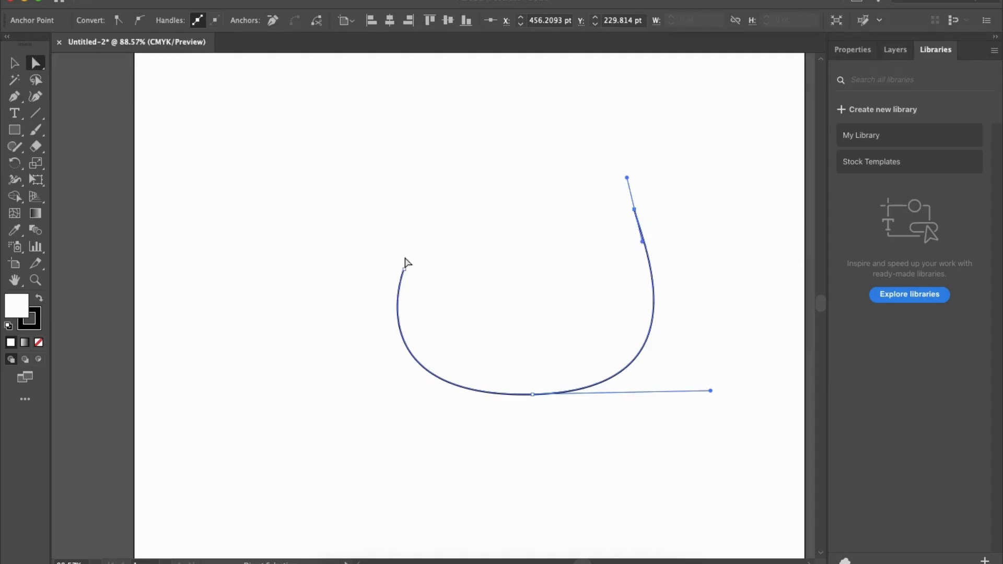
left_click(532, 395)
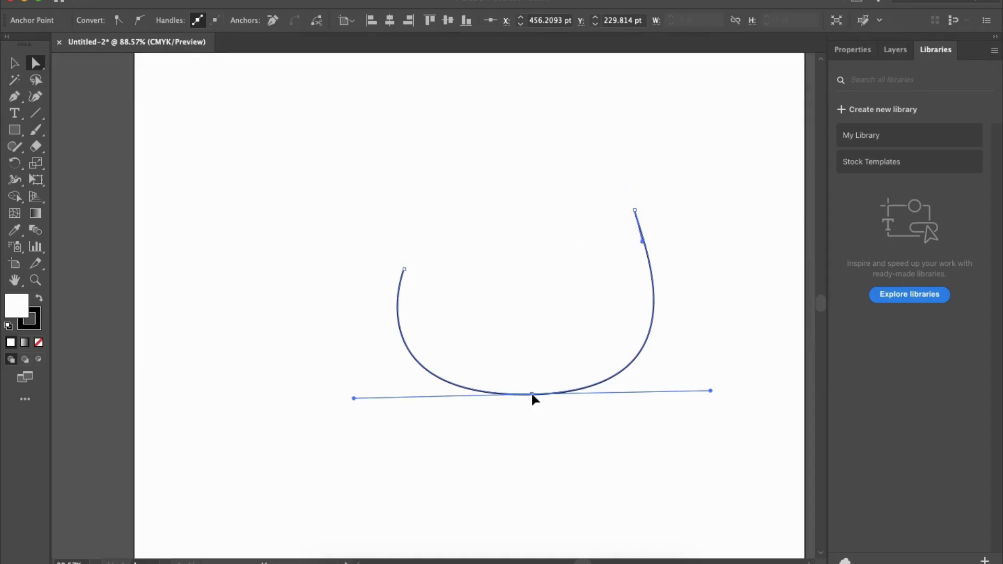
left_click_drag(710, 390, 516, 478)
left_click(646, 393)
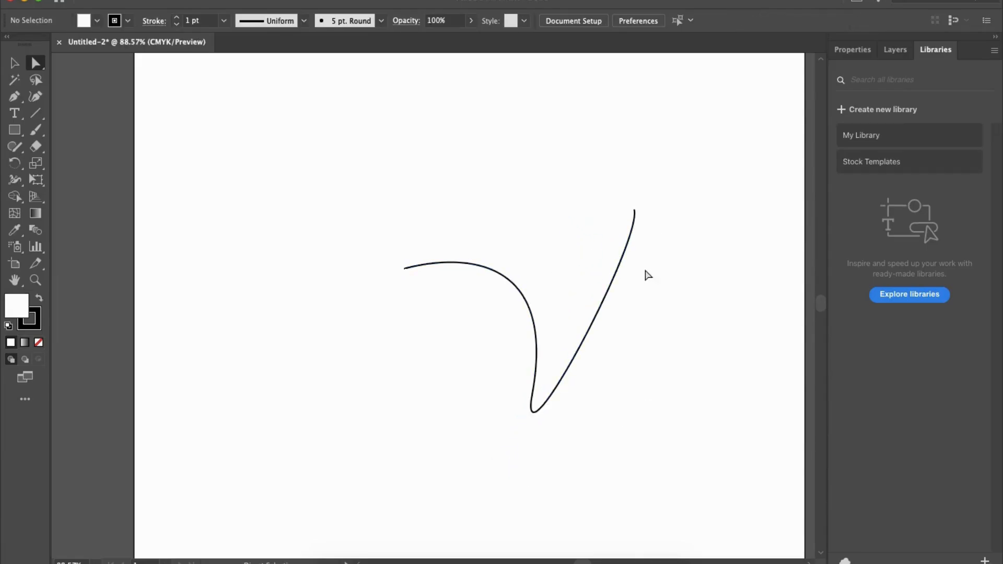
- Delete the reshaped curve from the artboard
key("v")
left_click_drag(425, 195, 683, 453)
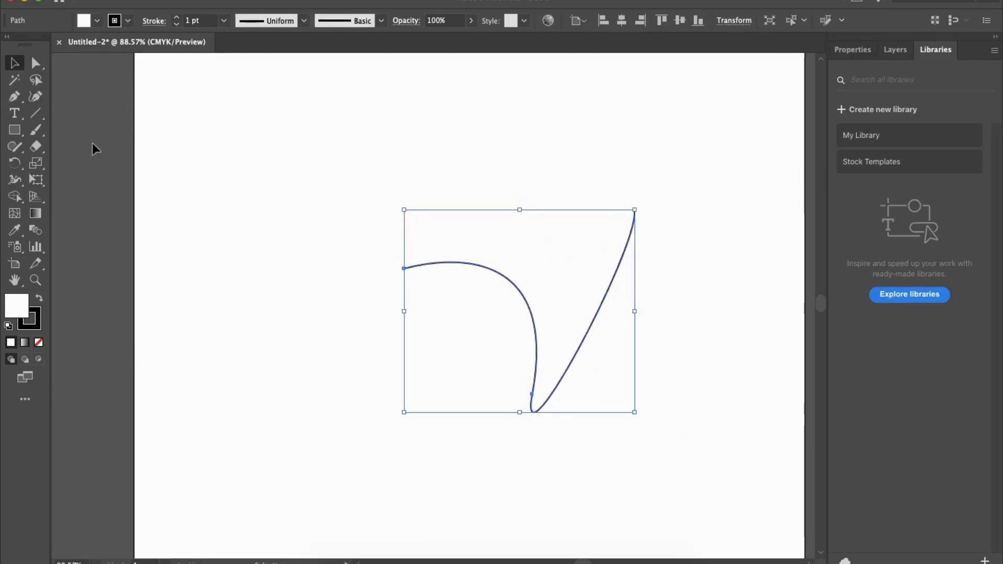
key("Delete")
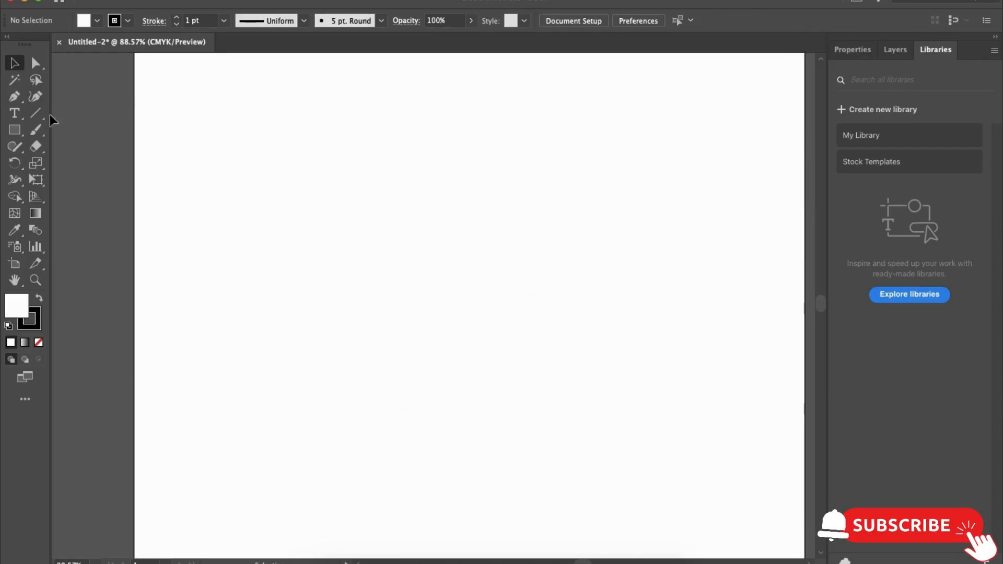
- Draw an upright rectangle in the upper half of the artboard
left_click(14, 79)
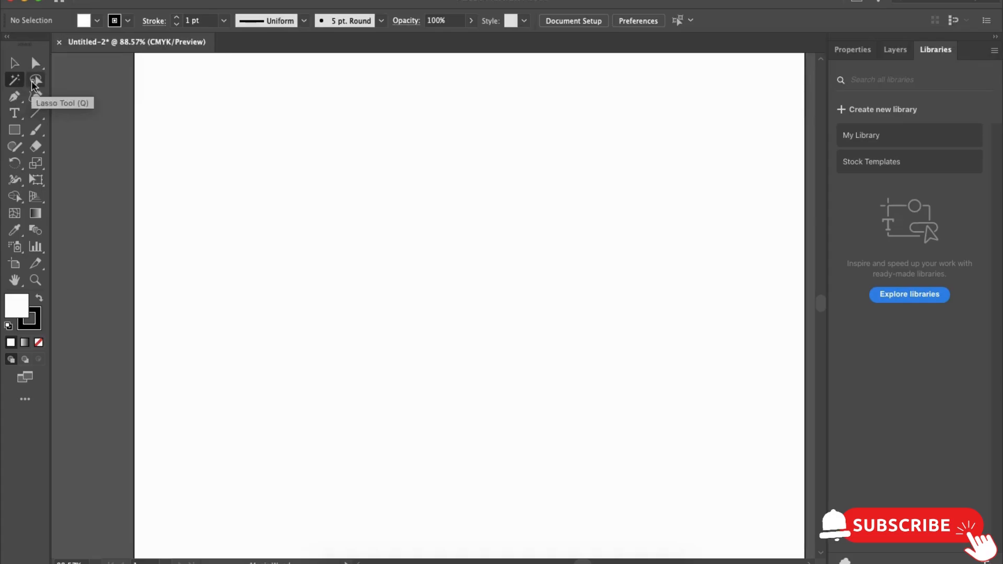
scroll(333, 190, "down", 3)
left_click(14, 130)
left_click_drag(306, 125, 439, 283)
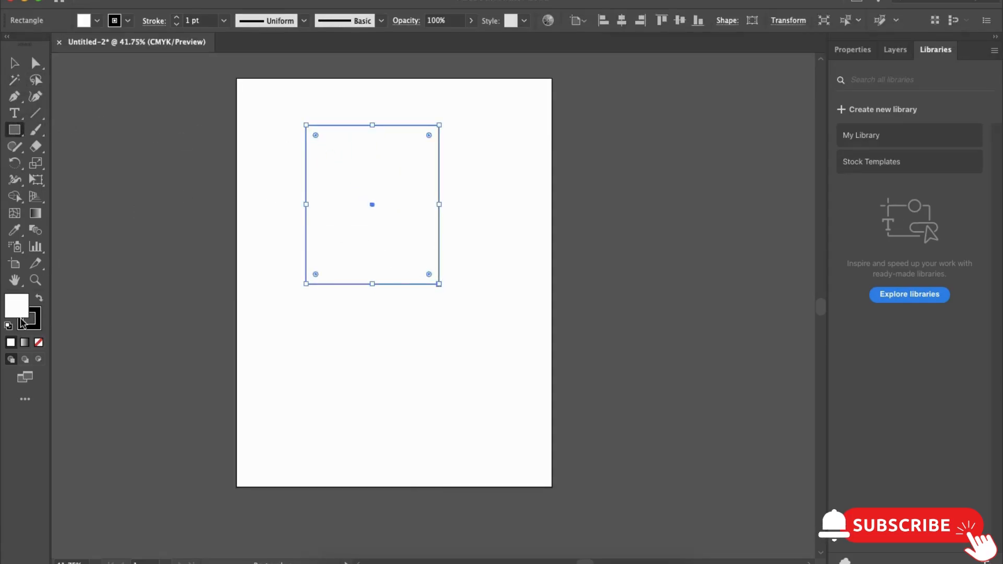
- Fill the rectangle with red ff1515 and deselect it
double_click(18, 308)
left_click(509, 204)
left_click(676, 210)
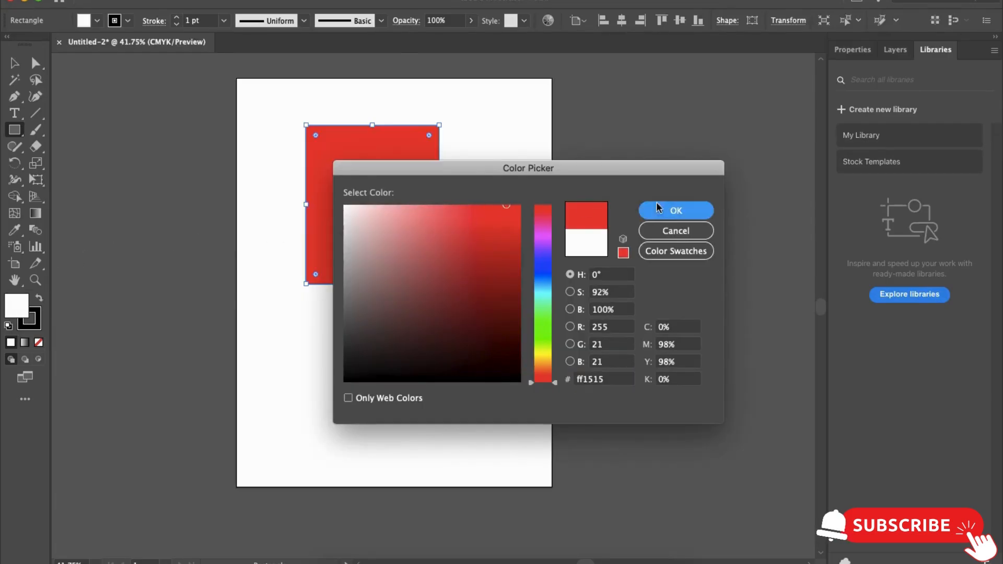
key("v")
left_click(213, 121)
- Select the red rectangle by its fill with the Magic Wand tool
scroll(237, 134, "up", 2)
scroll(238, 135, "up", 1)
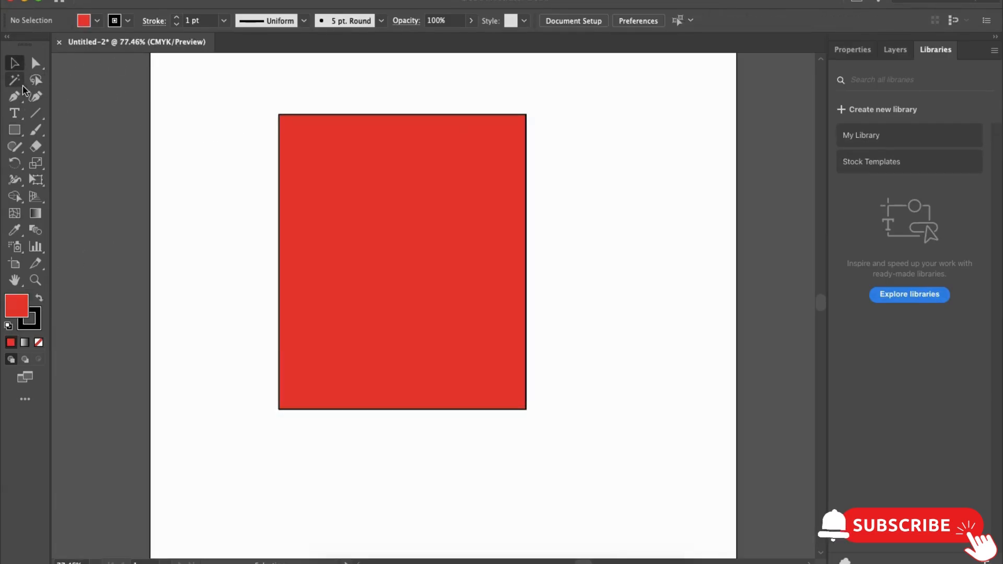
left_click(15, 80)
left_click(364, 200)
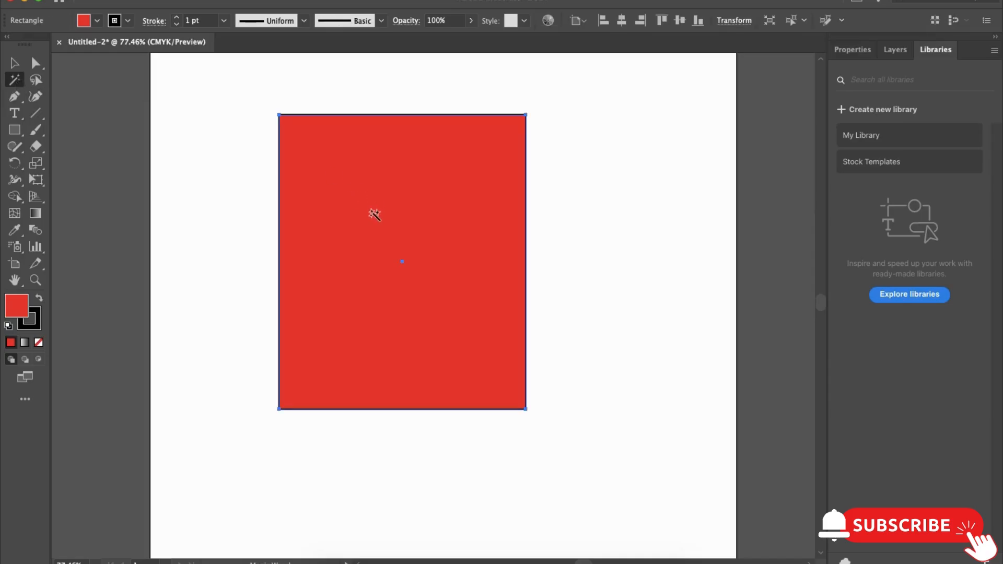
- Reposition the red rectangle slightly right of the artboard's centre with the Selection tool
left_click(15, 63)
left_click_drag(474, 196, 606, 209)
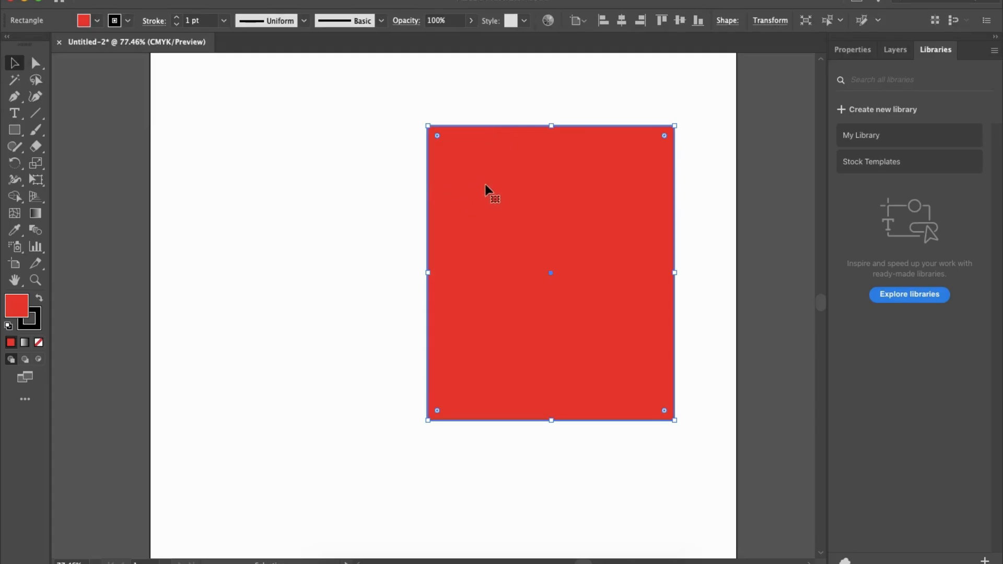
left_click_drag(529, 180, 463, 179)
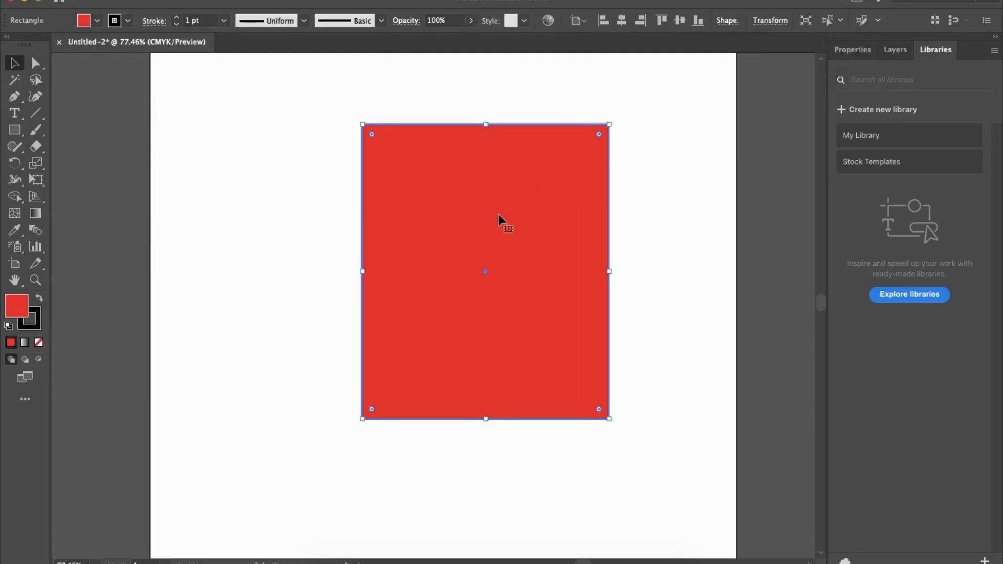
- Delete the red rectangle and undo the deletion
key("Delete")
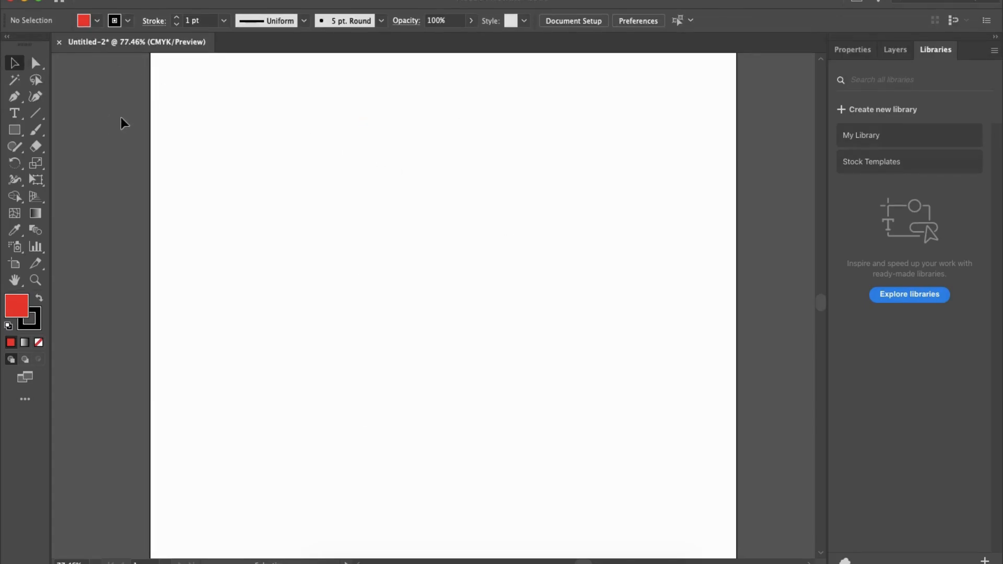
key("super+z")
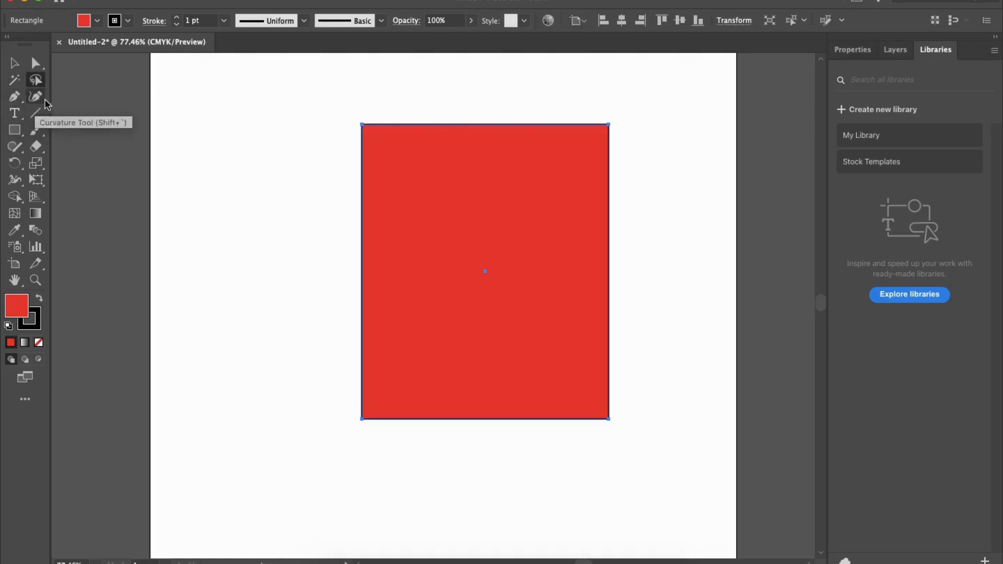
- Deselect the red rectangle and select it again by circling it with the Lasso tool
left_click(14, 63)
left_click(171, 111)
left_click(36, 80)
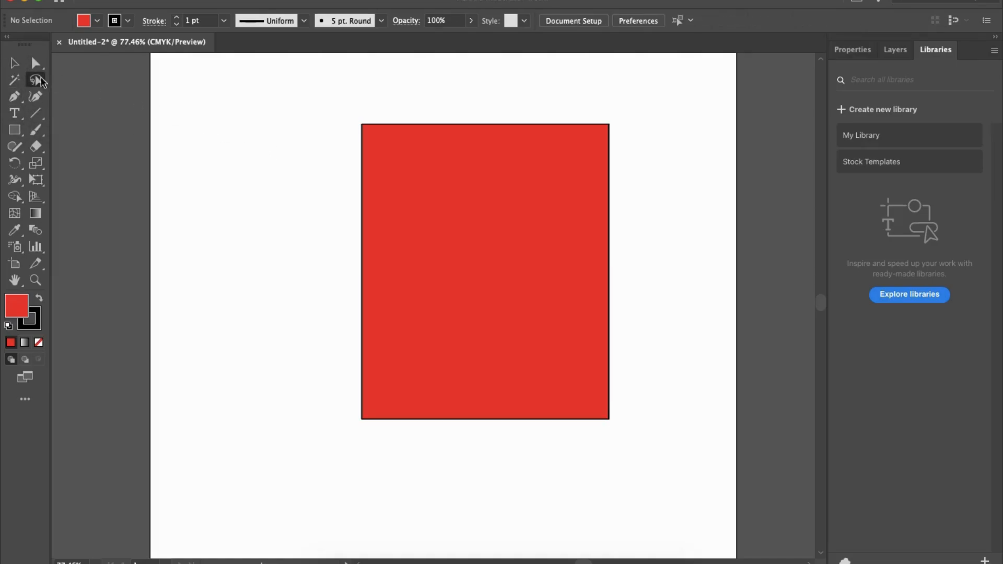
mouse_move(490, 82)
left_mouse_down()
mouse_move(392, 71)
mouse_move(332, 110)
mouse_move(299, 173)
mouse_move(284, 274)
mouse_move(301, 371)
mouse_move(355, 449)
mouse_move(479, 474)
mouse_move(579, 463)
mouse_move(656, 416)
mouse_move(700, 290)
mouse_move(696, 184)
mouse_move(622, 93)
mouse_move(491, 81)
left_mouse_up()
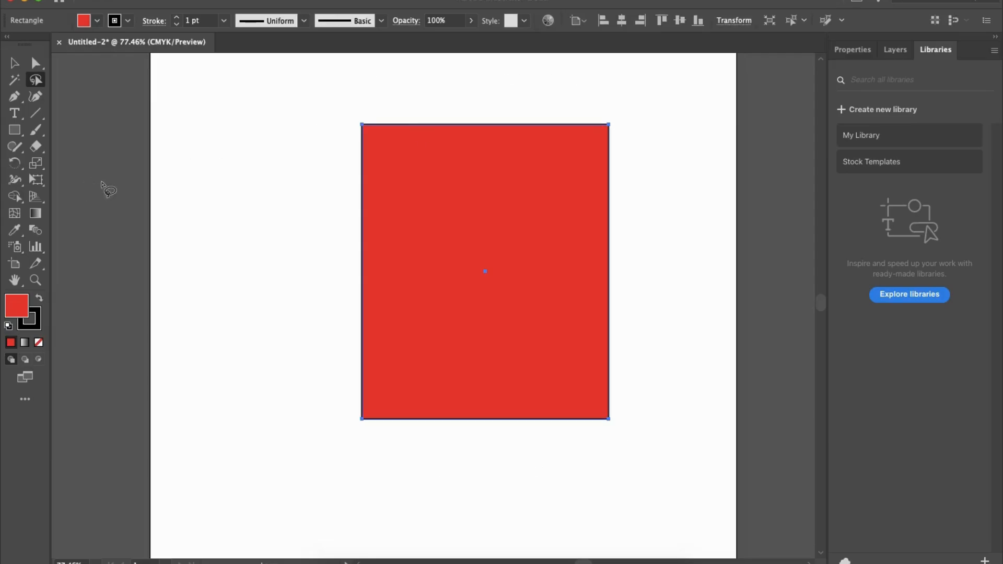
- Draw a smaller, narrow upright rectangle to the left of the large red one and deselect it
key("m")
left_click_drag(236, 160, 335, 338)
key("v")
left_click(186, 92)
- Select the large red rectangle with the Lasso tool, move it up and to the right, and delete it
left_click(39, 82)
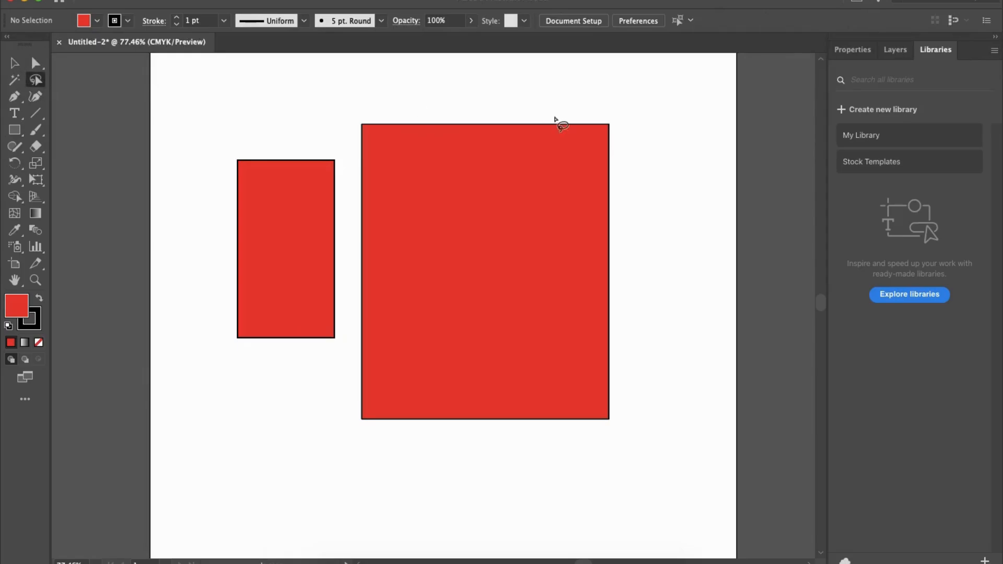
mouse_move(641, 109)
left_mouse_down()
mouse_move(531, 81)
mouse_move(460, 83)
mouse_move(389, 101)
mouse_move(359, 131)
mouse_move(357, 330)
mouse_move(340, 394)
mouse_move(390, 465)
mouse_move(616, 455)
mouse_move(664, 403)
mouse_move(653, 196)
mouse_move(641, 111)
left_mouse_up()
key("v")
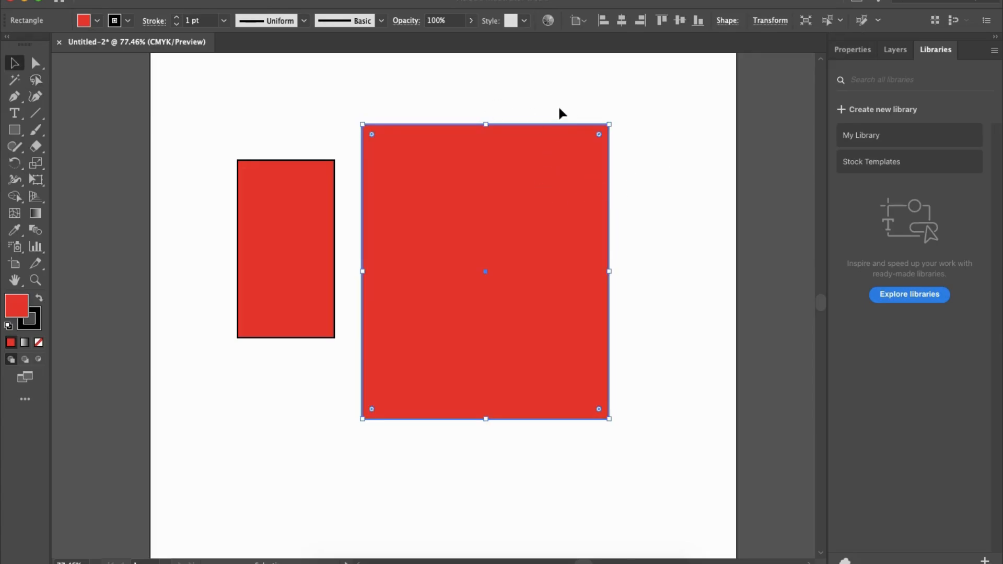
left_click_drag(477, 230, 547, 212)
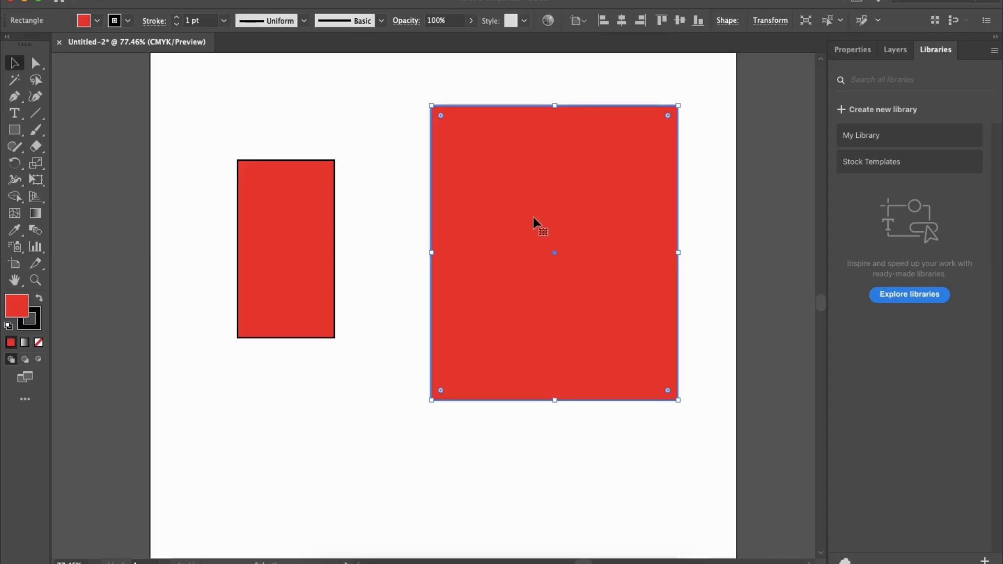
key("Delete")
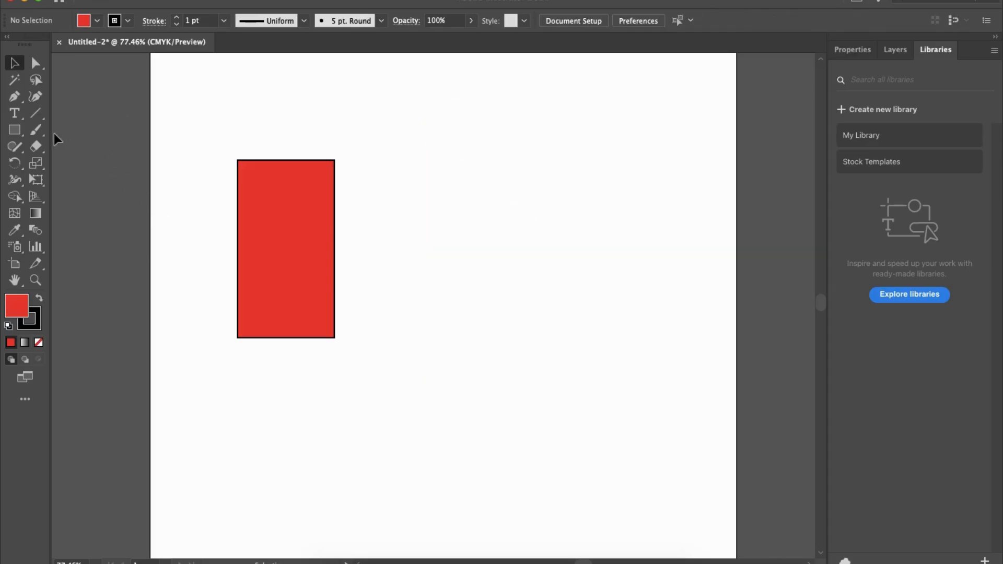
left_click(17, 103)
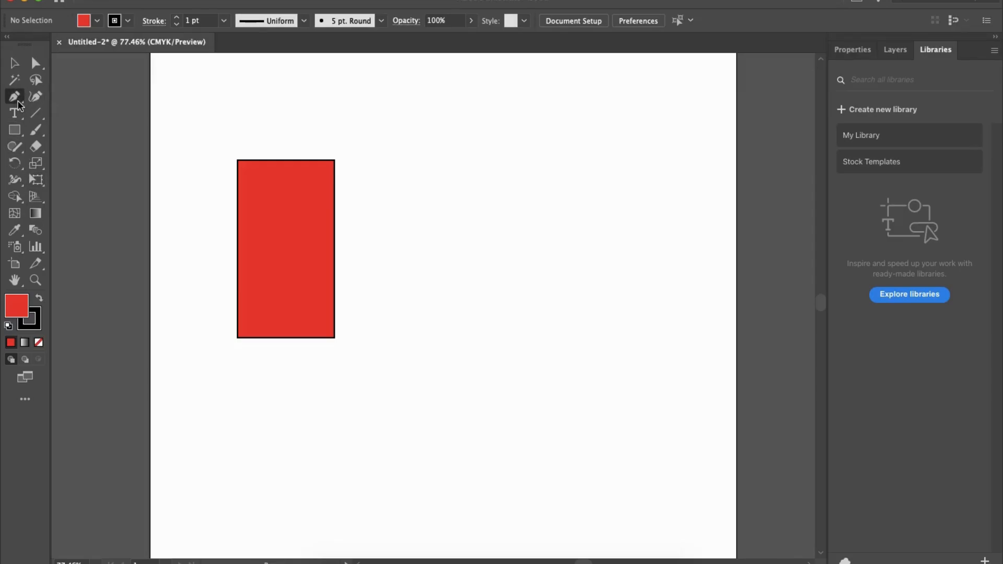
left_click(516, 129)
left_click_drag(600, 193, 586, 288)
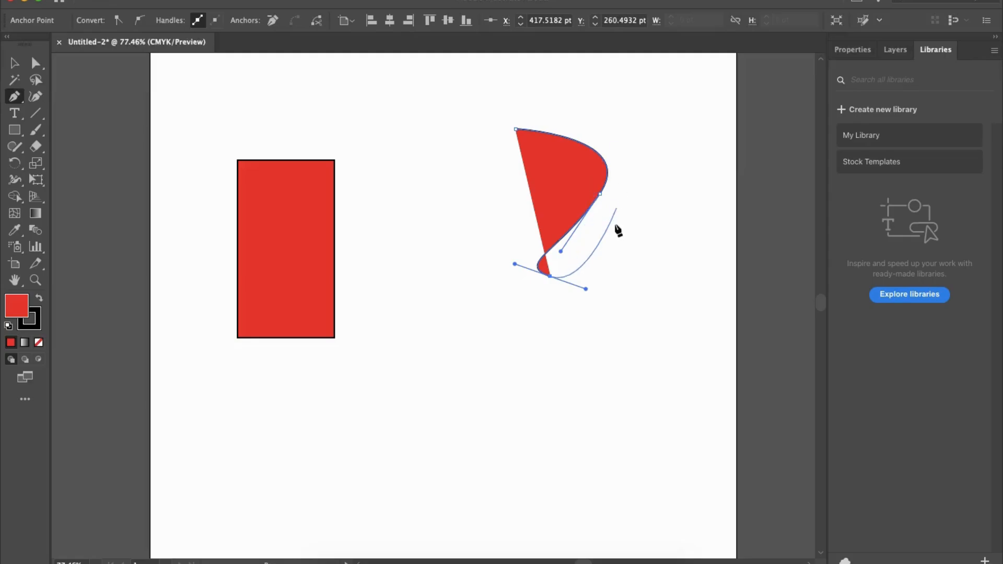
key("super+z")
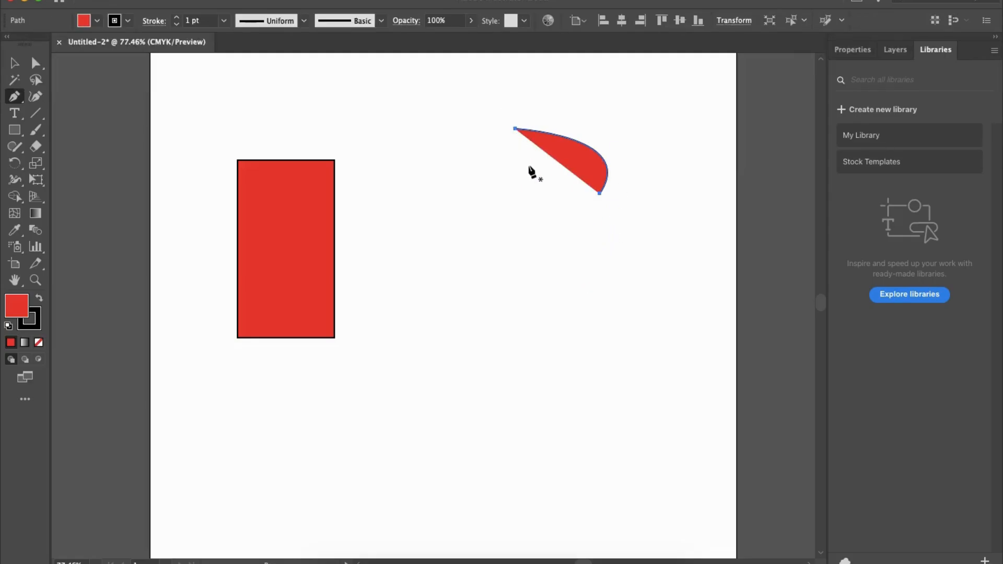
key("BackSpace")
- Draw a closed four-sided shape with a slanted left edge using the Pen tool, about 200 pt wide and 145 pt tall, and deselect it
left_click(491, 118)
left_click(640, 118, "shift")
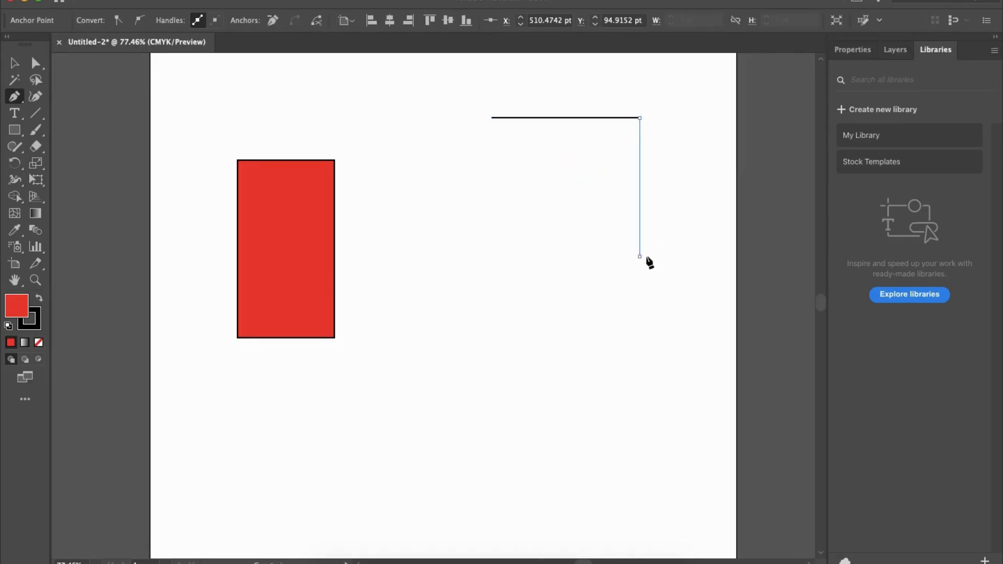
left_click(646, 257, "shift")
left_click(448, 256, "shift")
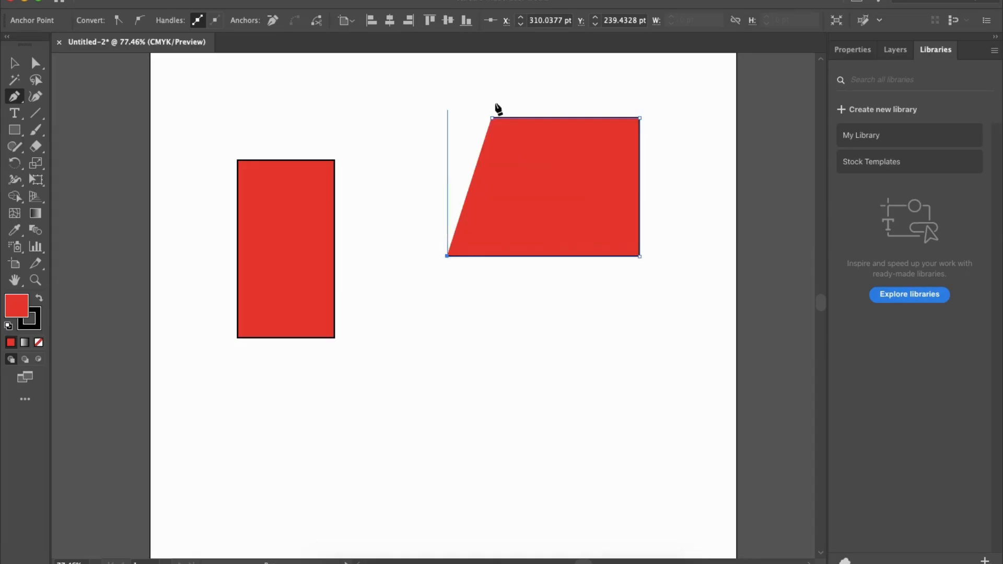
left_click(491, 118)
key("v")
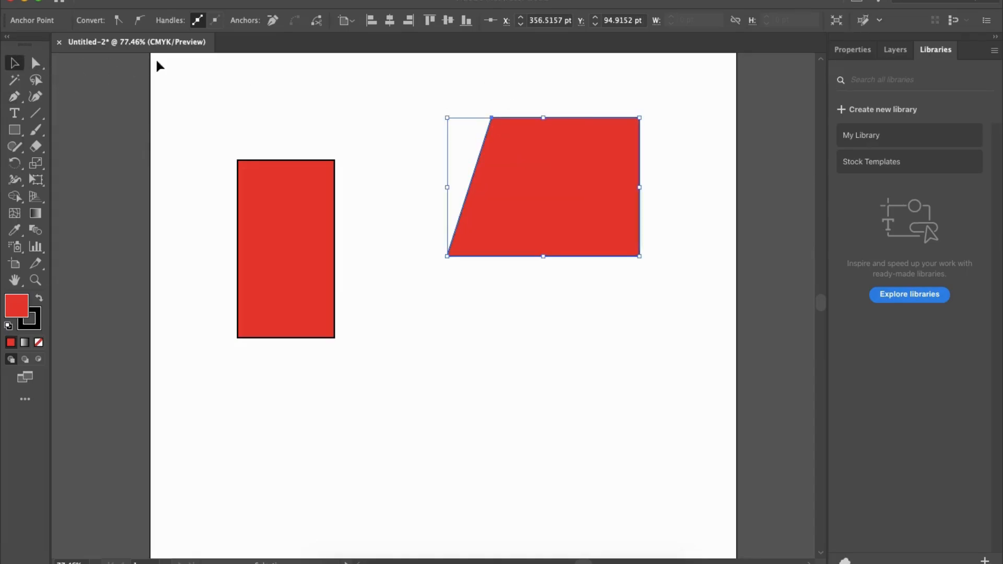
left_click(408, 78)
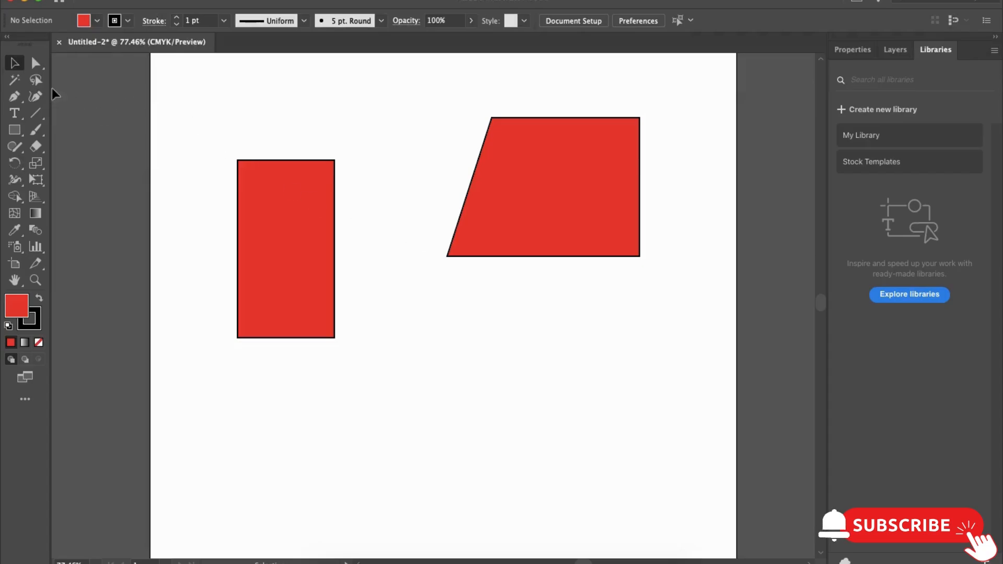
- Draw a closed straight-sided triangle with the Pen tool below the slanted four-sided shape and deselect it
left_click(15, 96)
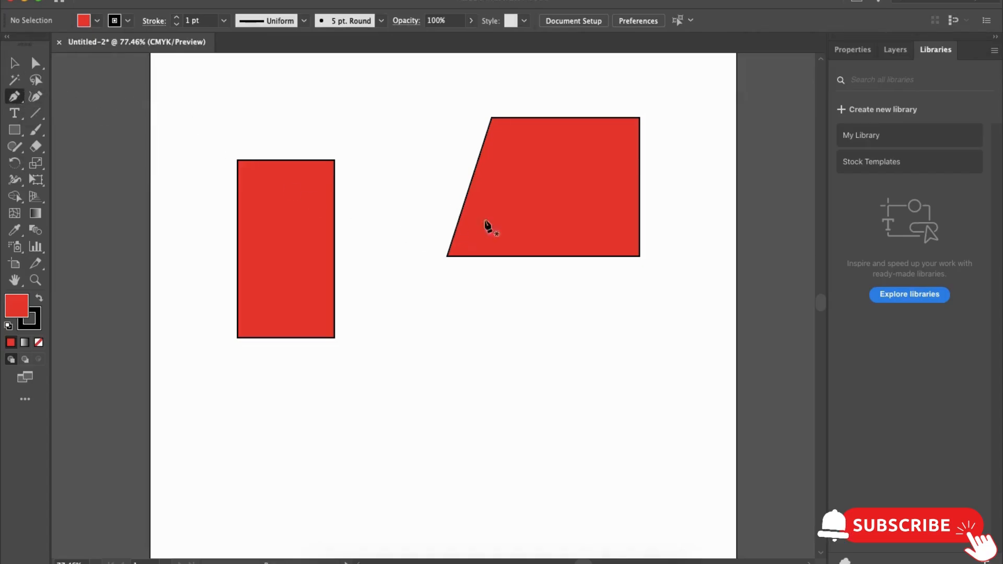
scroll(528, 296, "down", 3)
left_click(416, 270)
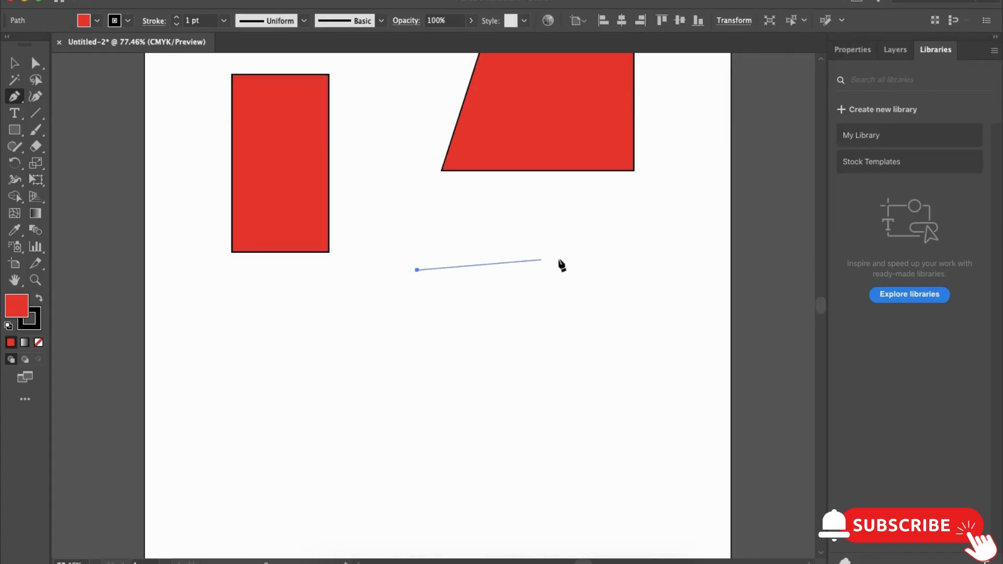
left_click(623, 242)
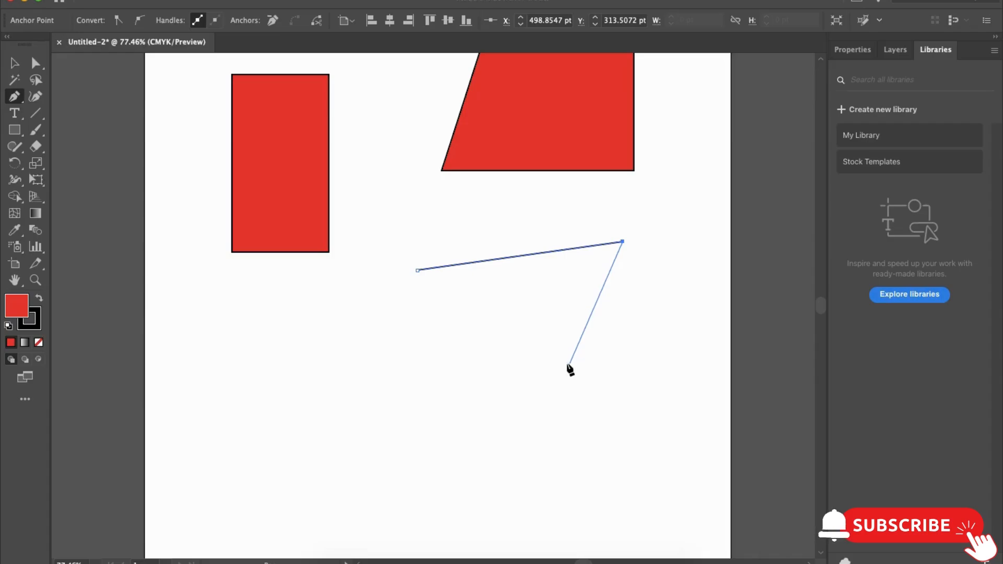
left_click(560, 369)
left_click(417, 271)
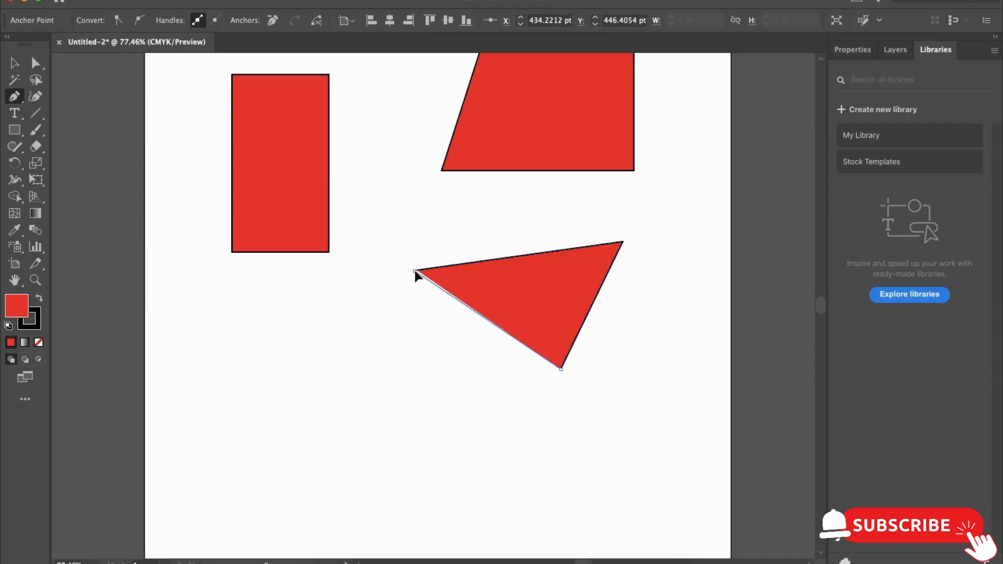
key("v")
left_click(522, 231)
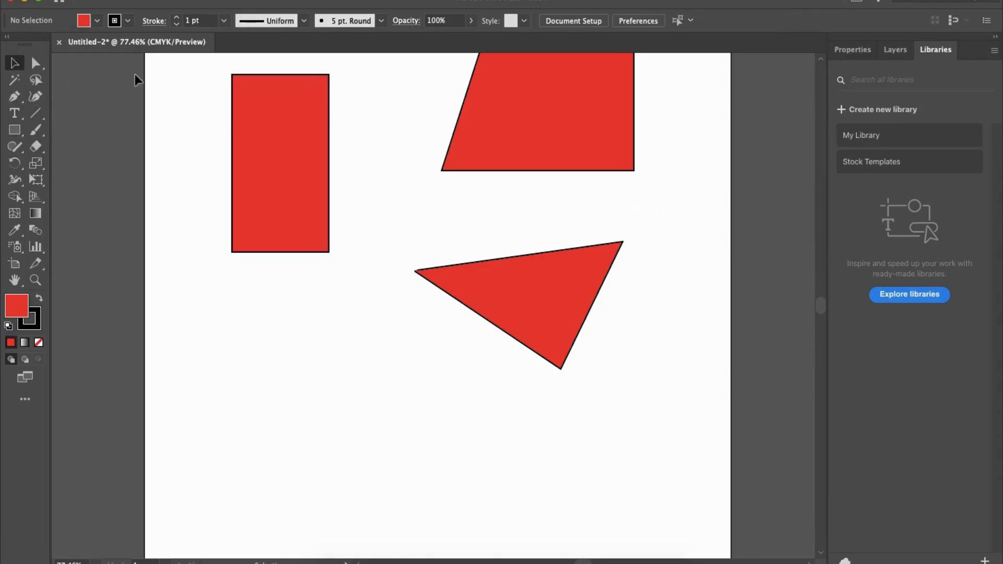
- Create an area text frame with placeholder text below the narrow rectangle using the Type tool and deselect it
left_click(37, 99)
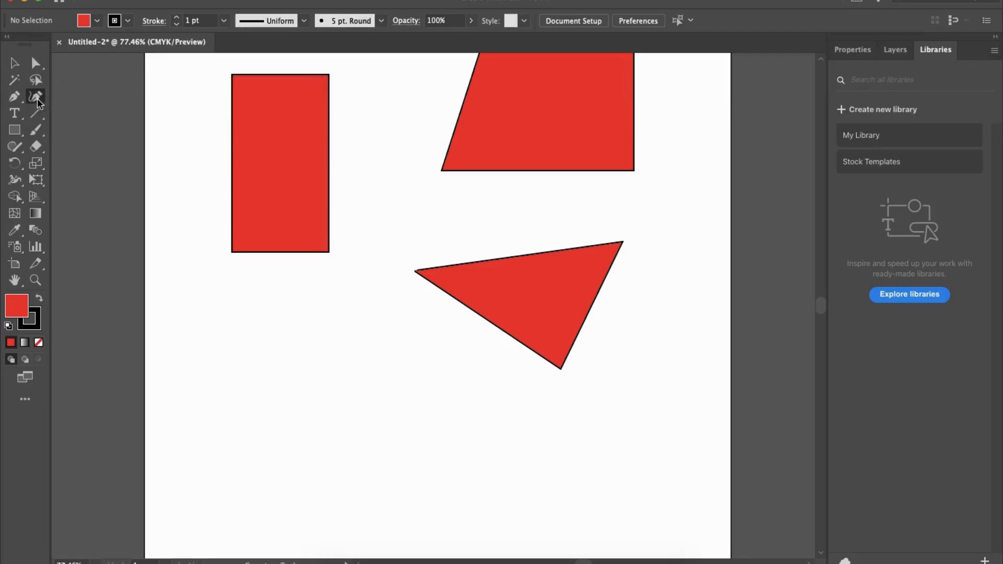
left_click(16, 116)
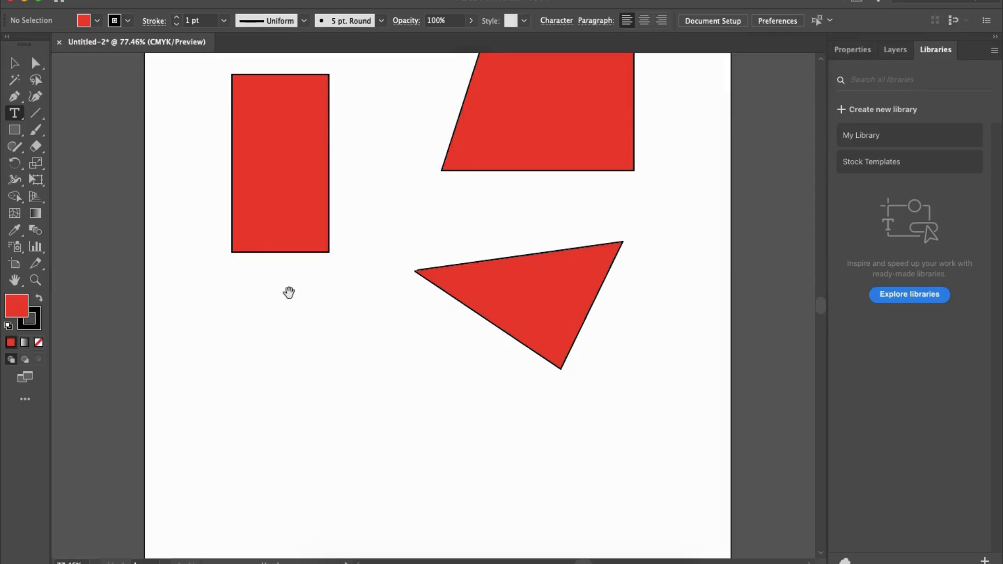
left_click_drag(282, 296, 374, 259)
left_click_drag(276, 267, 455, 335)
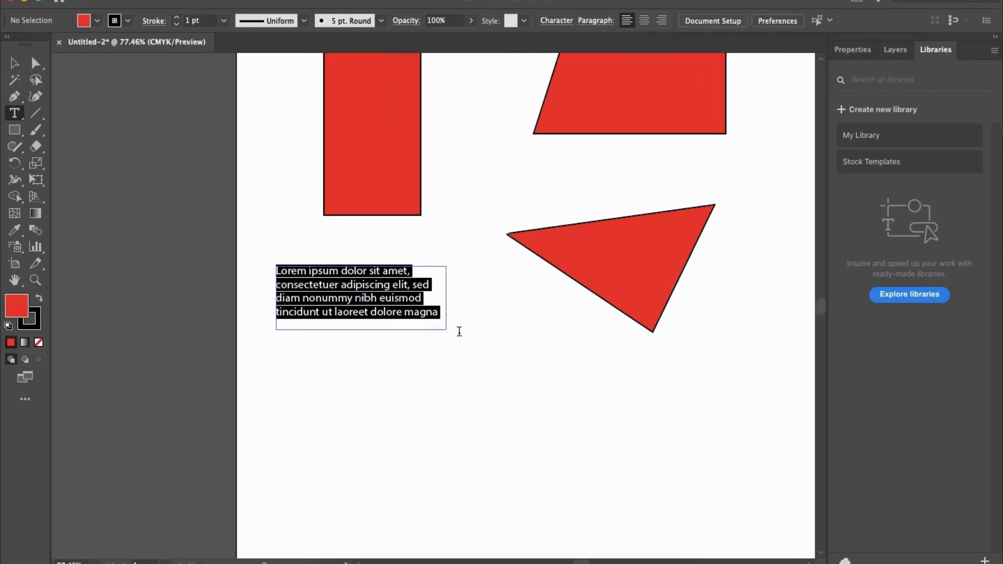
key("Escape")
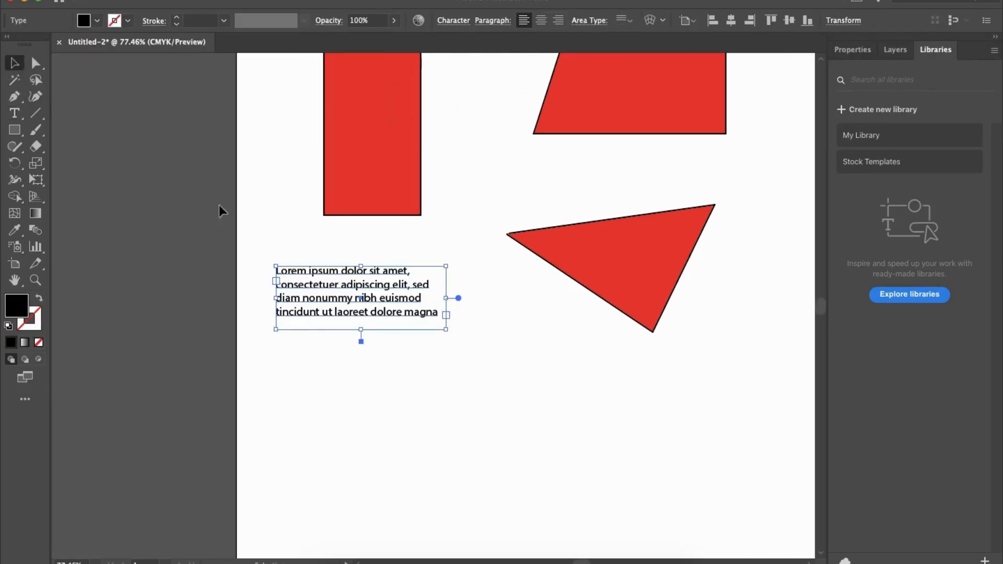
left_click(296, 230)
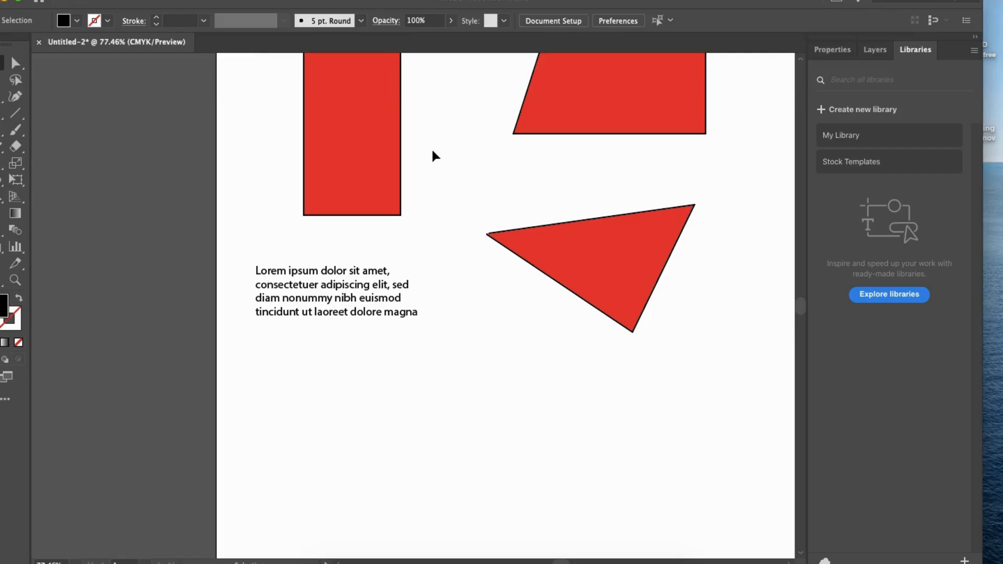
- Select the placeholder text frame below the narrow rectangle and delete it
double_click(333, 298)
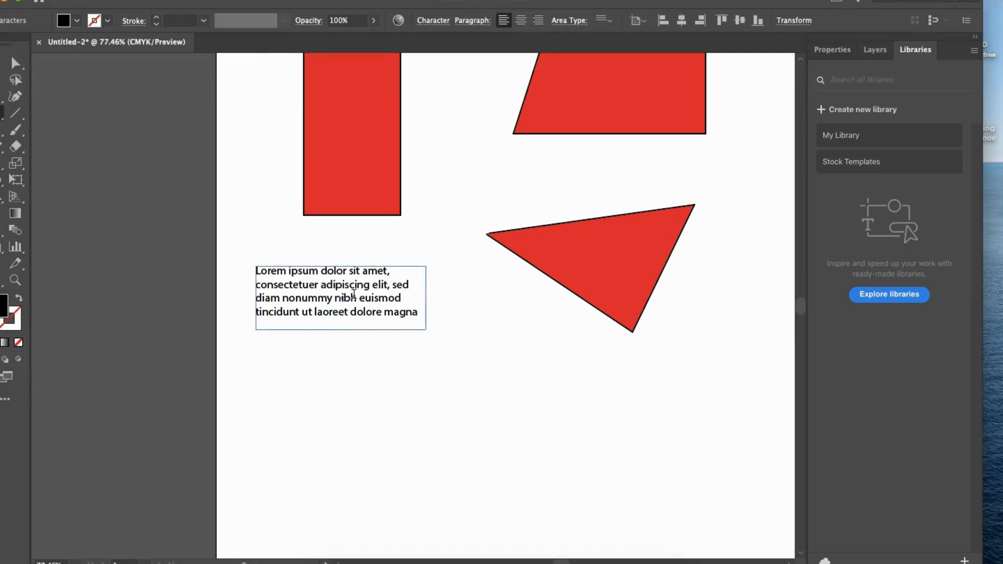
left_click(23, 62)
left_click(313, 229)
left_click(349, 277)
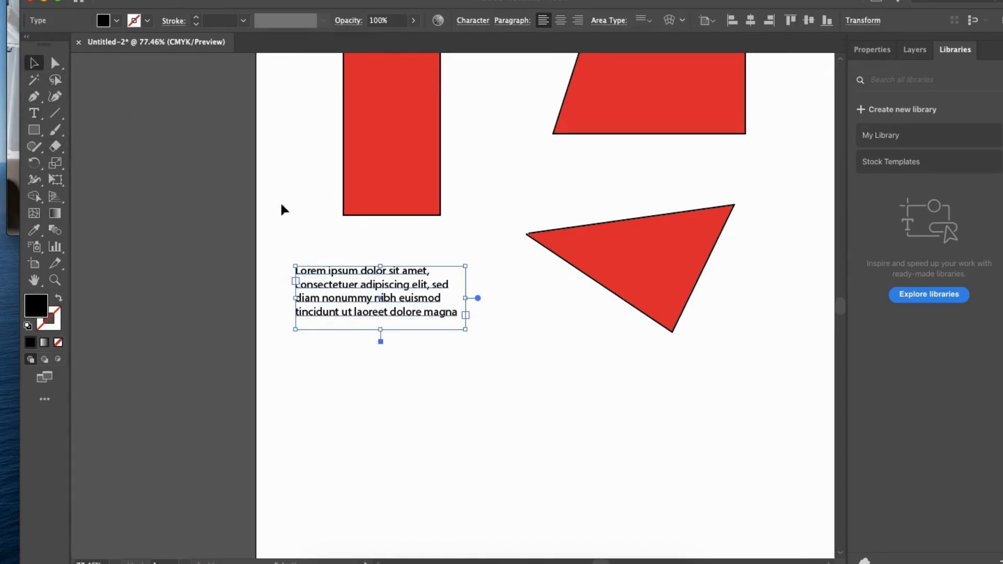
key("Delete")
- Create a larger area text frame below the narrow rectangle and enter the text "Hello!" in it
left_click(36, 114)
left_click_drag(286, 250, 480, 374)
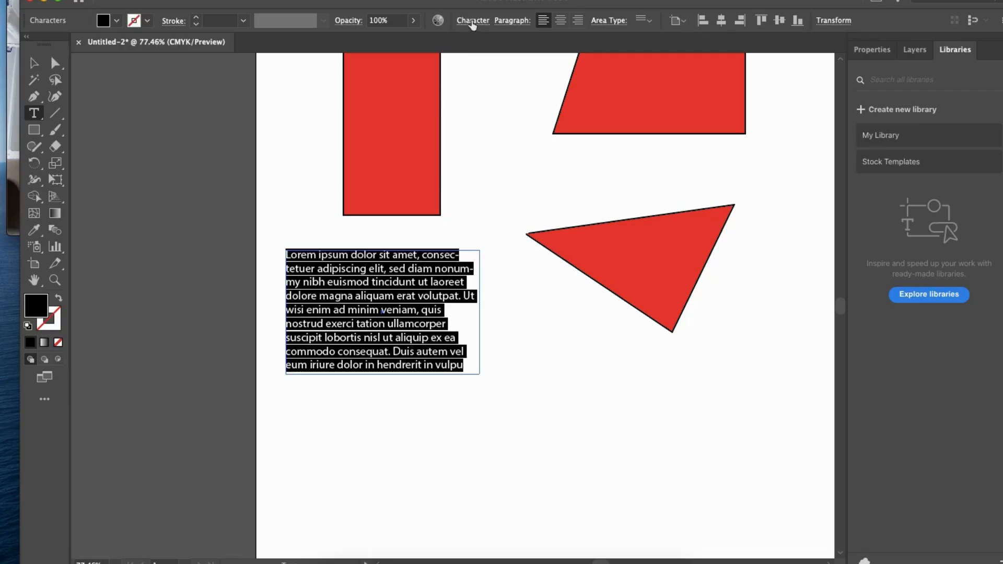
type("sdf")
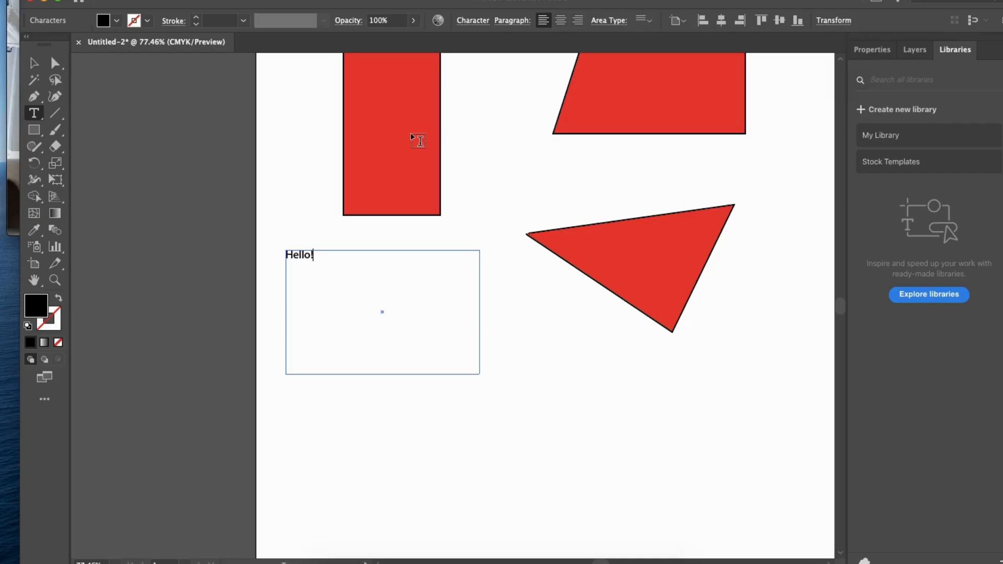
- Select the "Hello!" text and examine its character settings and the available fonts without changing them
left_click_drag(315, 255, 293, 253)
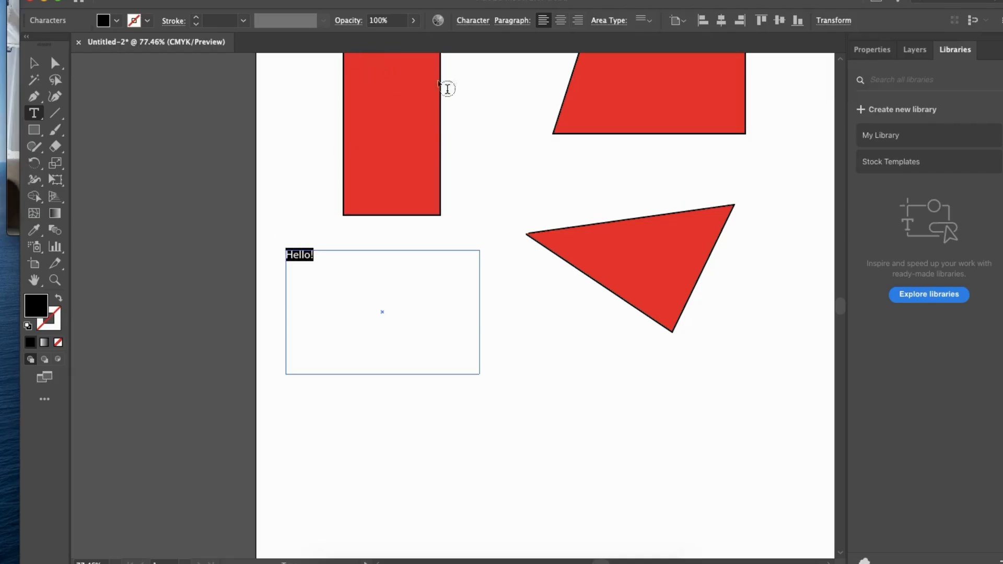
left_click(473, 20)
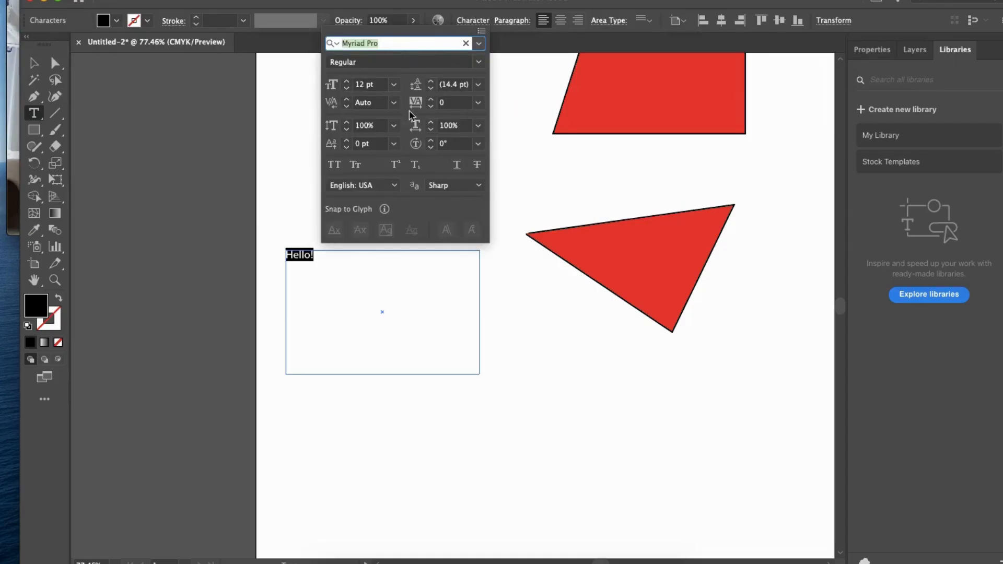
left_click(478, 44)
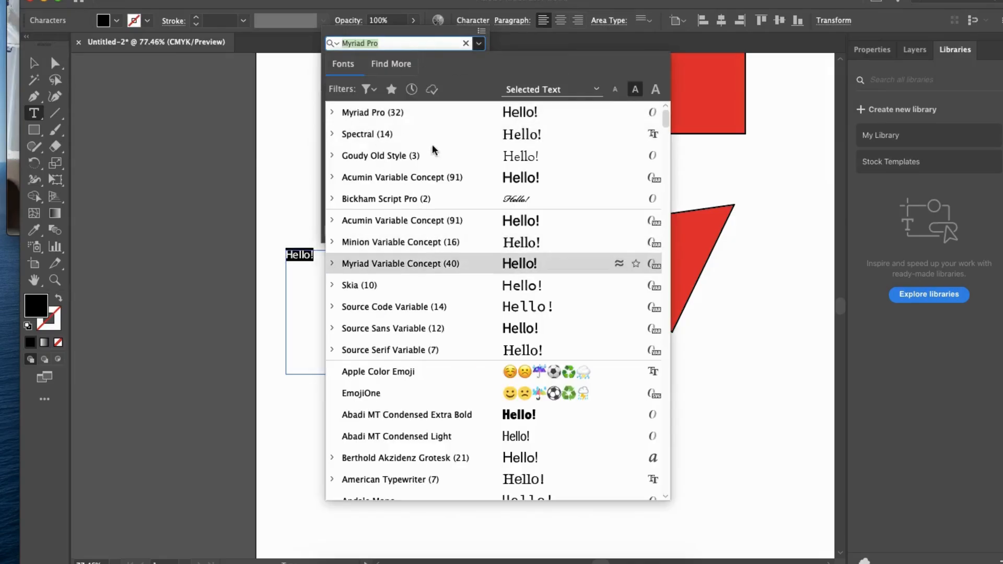
left_click(478, 44)
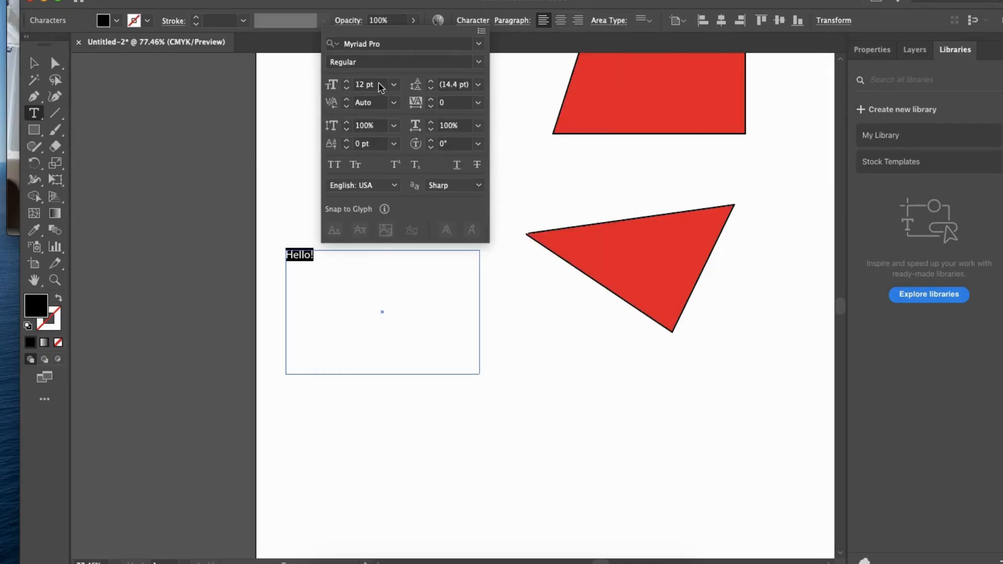
left_click(296, 131)
key("Escape")
- Draw a diagonal line sloping down to the right below the triangle with the Line Segment tool, and delete it
key("backslash")
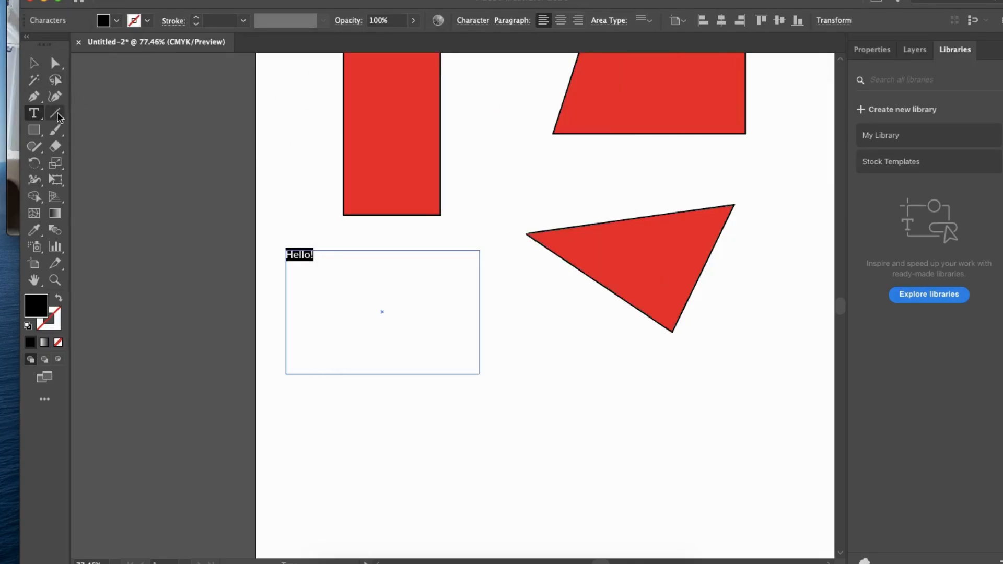
left_click_drag(563, 158, 413, 117)
left_click_drag(402, 283, 571, 361)
key("v")
key("Delete")
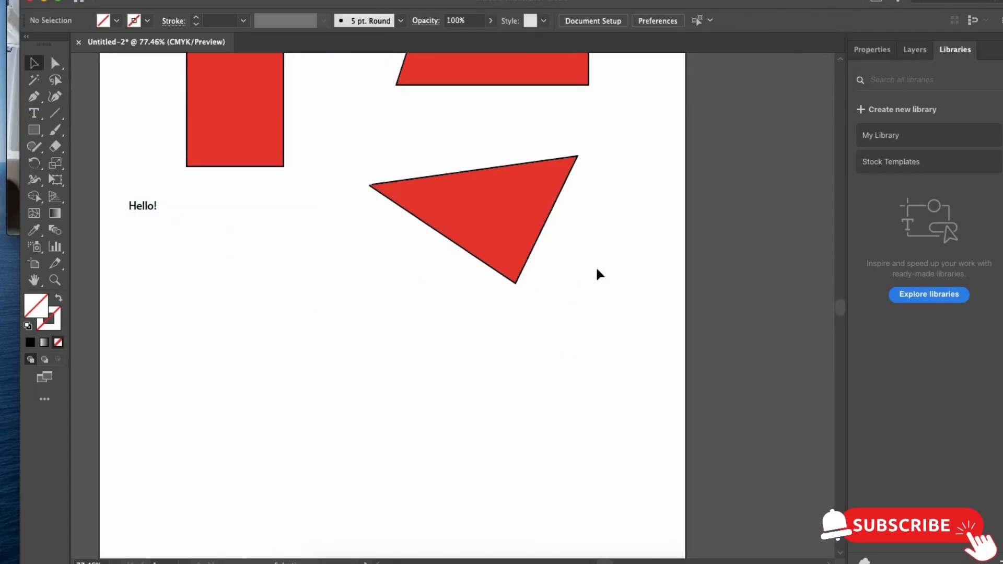
- Restore the deleted diagonal line, apply the default white fill and 1 pt black stroke to it, and deselect it
left_click(55, 113)
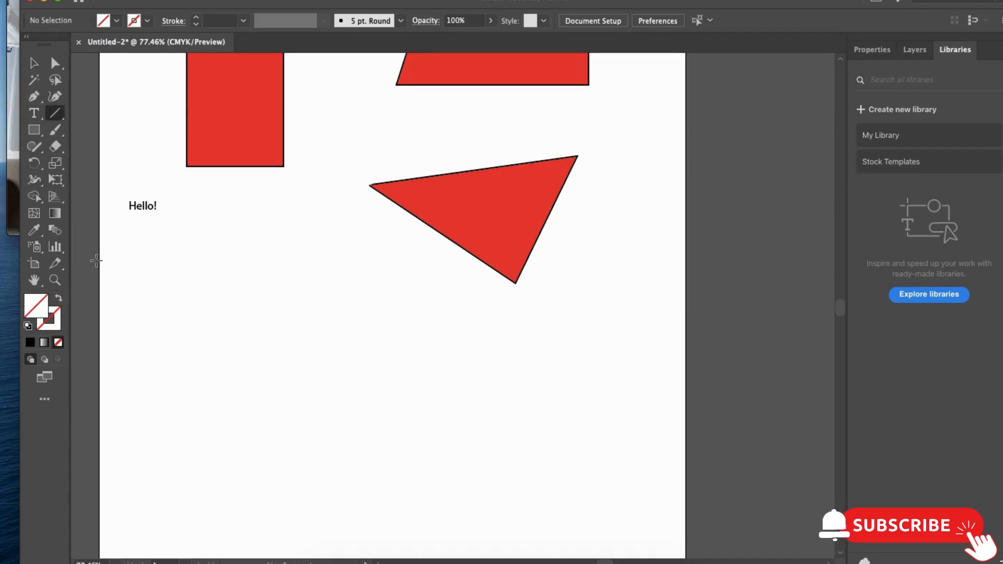
key("v")
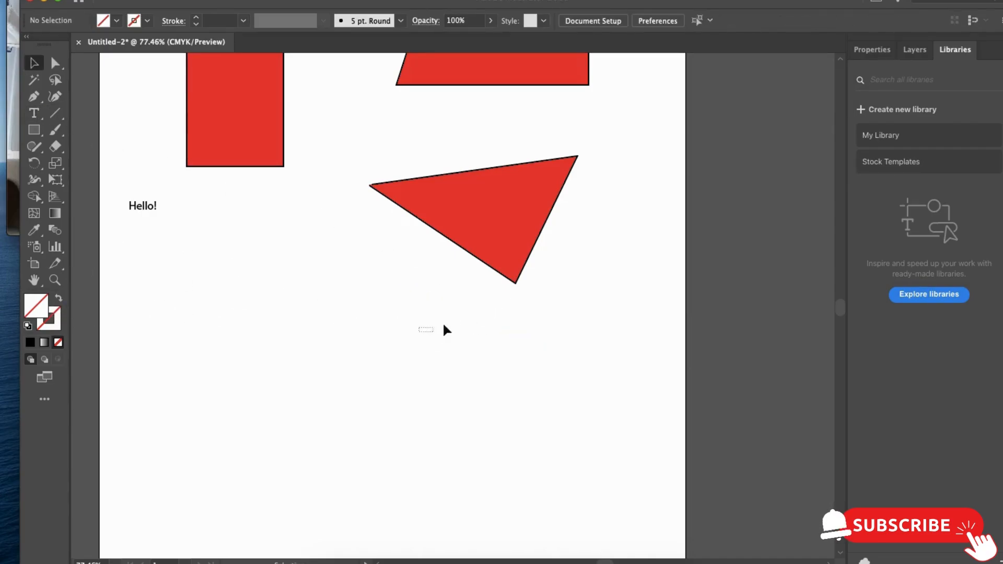
key("ctrl+z")
left_click(28, 326)
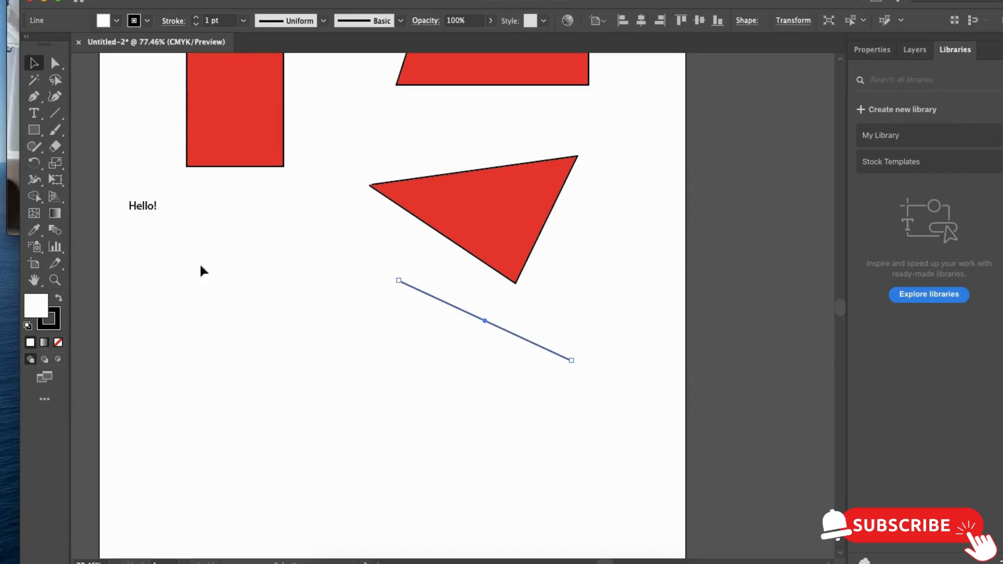
left_click(175, 264)
scroll(486, 208, "up", 3)
scroll(485, 209, "left", 4)
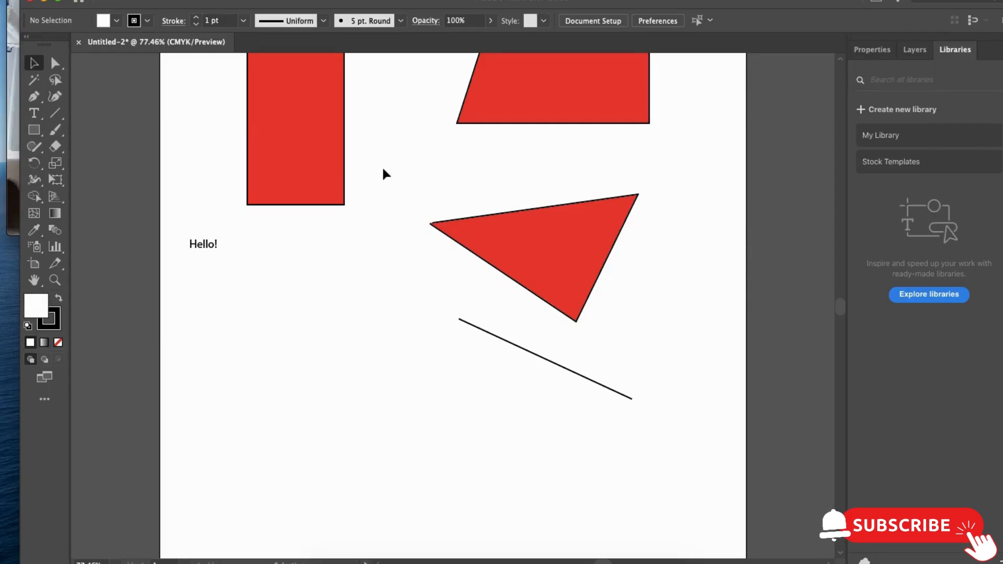
- Select the narrow red rectangle and change its fill colour to blue 1a61ff
scroll(366, 167, "left", 4)
scroll(366, 167, "up", 3)
left_click(374, 178)
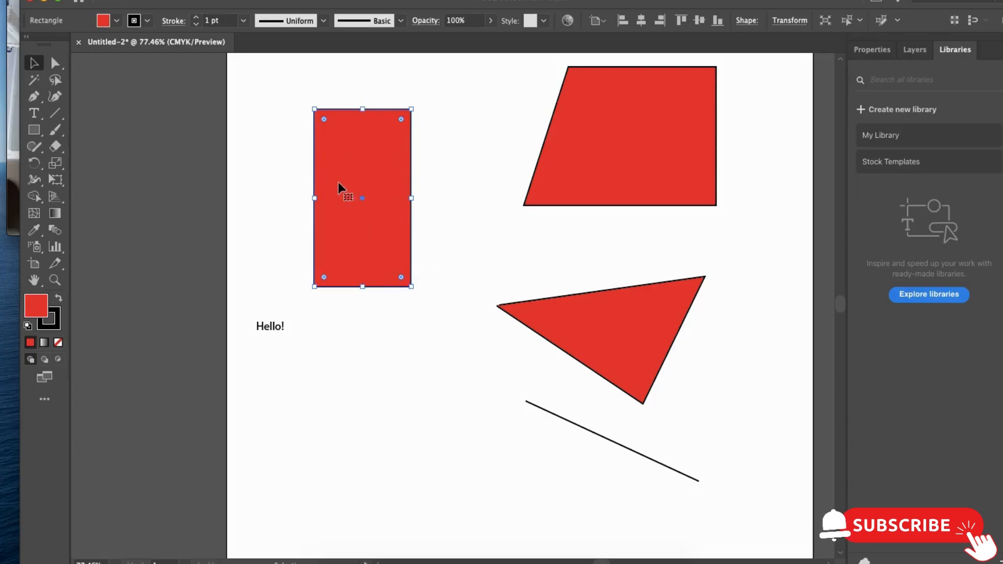
double_click(35, 308)
left_click_drag(543, 274, 544, 272)
mouse_move(482, 260)
left_mouse_down()
mouse_move(514, 200)
mouse_move(503, 200)
left_mouse_up()
left_click(646, 210)
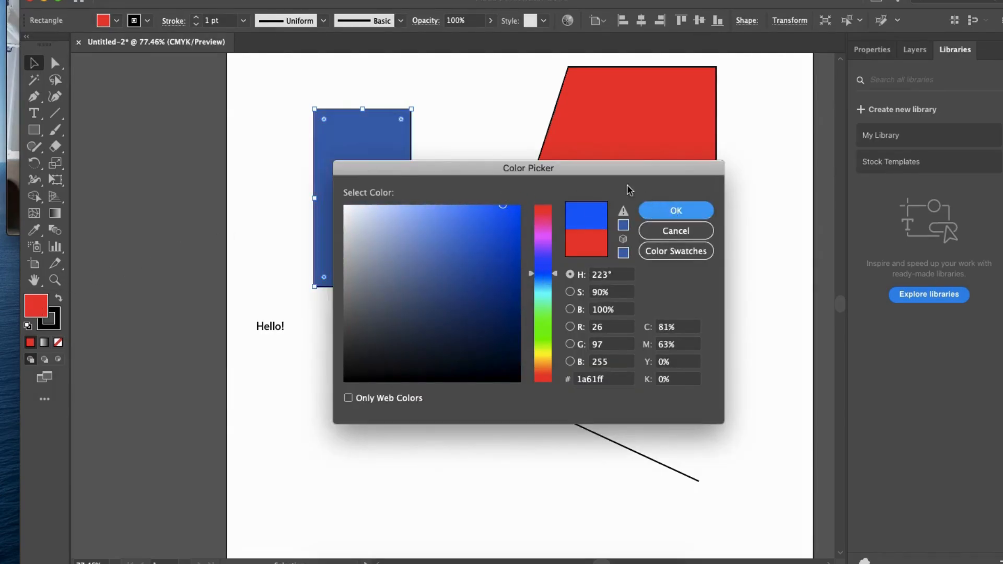
- Change the blue rectangle's stroke colour to orange and deselect it
double_click(55, 325)
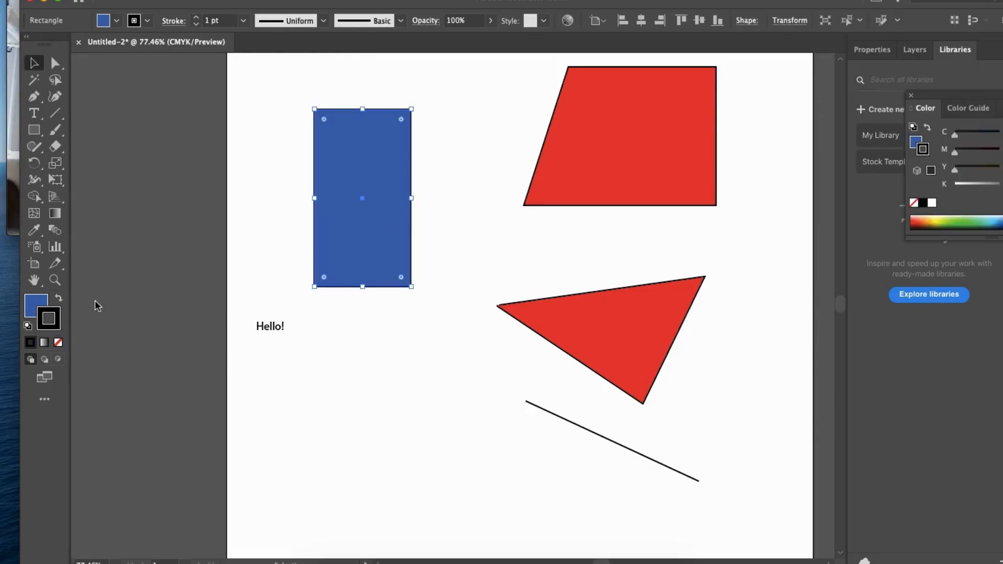
left_click_drag(544, 263, 538, 368)
left_click_drag(492, 245, 513, 195)
left_click(660, 214)
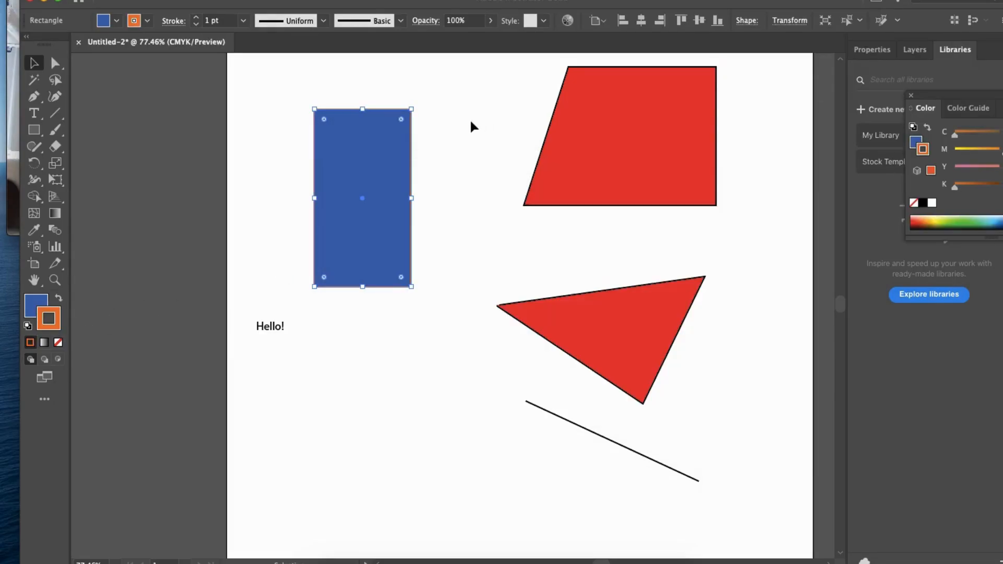
left_click(469, 122)
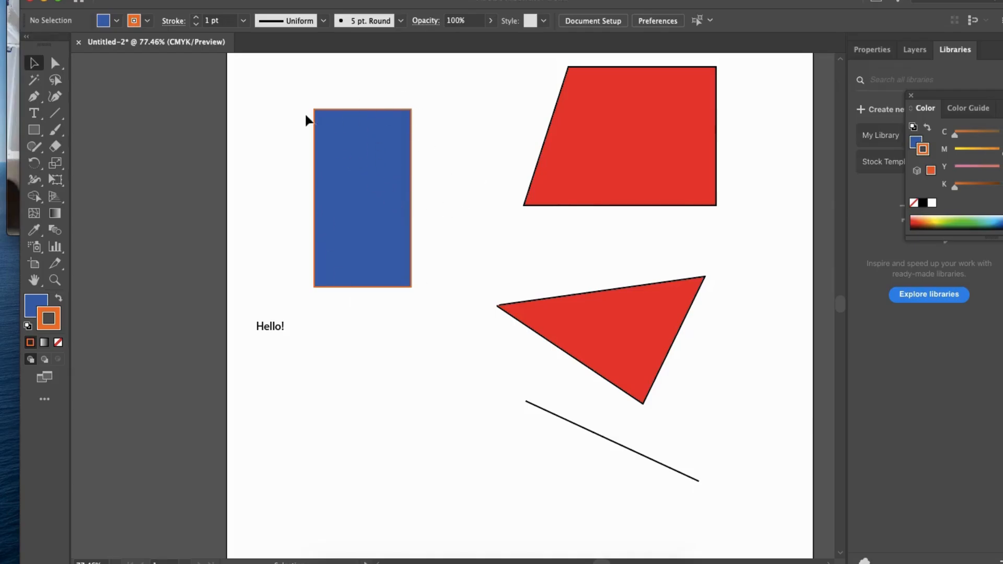
- Set the blue rectangle's stroke weight to 5 pt and deselect it
left_click(368, 161)
left_click(197, 19)
left_click(197, 18)
left_click(197, 19)
left_click(197, 19)
left_click(198, 19)
left_click(197, 18)
left_click(197, 23)
left_click(196, 23)
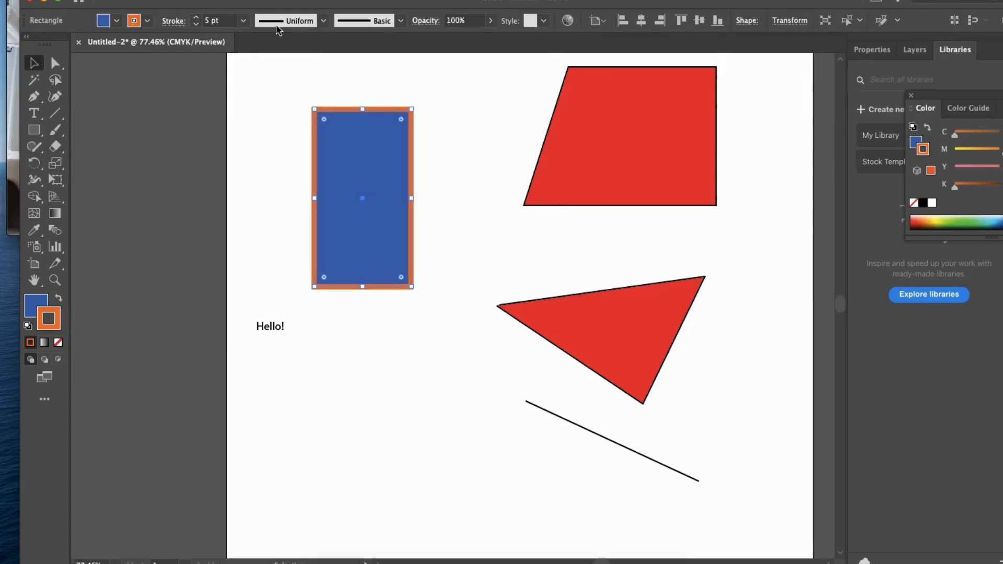
left_click(432, 186)
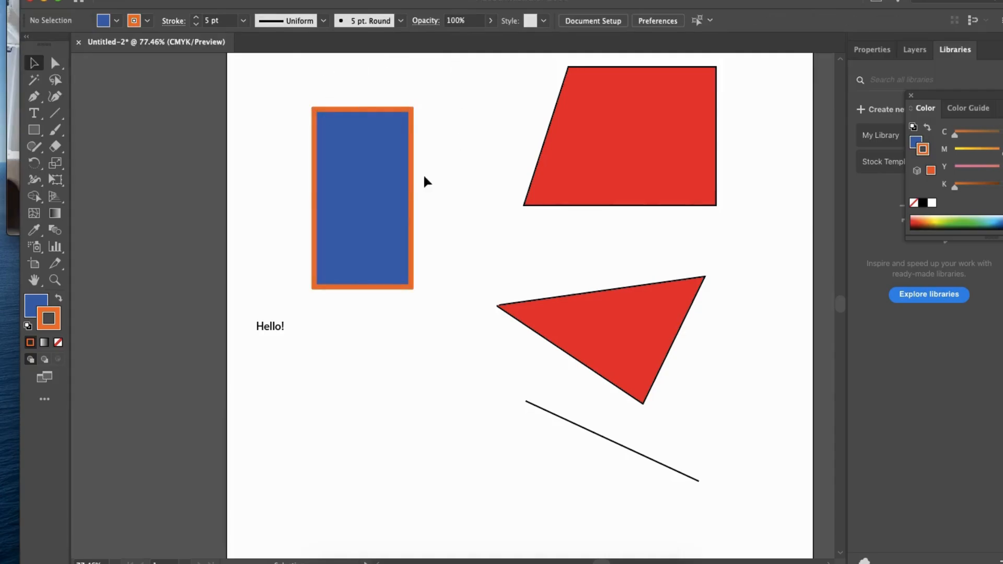
- Draw an orange line about 229 pt wide and 63 pt high, sloping down to the right below "Hello!", and deselect it
scroll(481, 224, "down", 3)
scroll(481, 224, "right", 2)
key("backslash")
left_click_drag(303, 341, 522, 401)
key("v")
left_click(437, 308)
key("a")
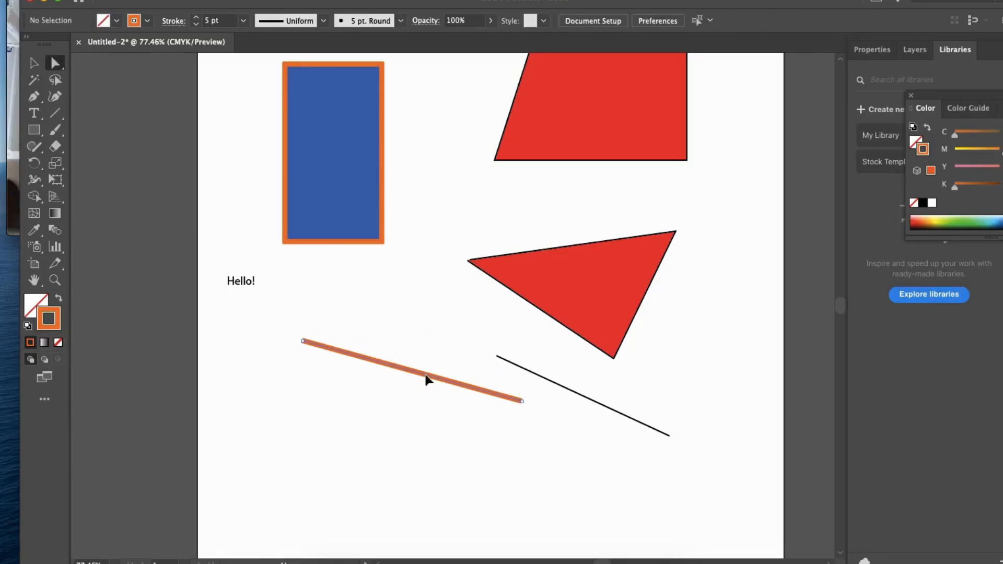
left_click(427, 379)
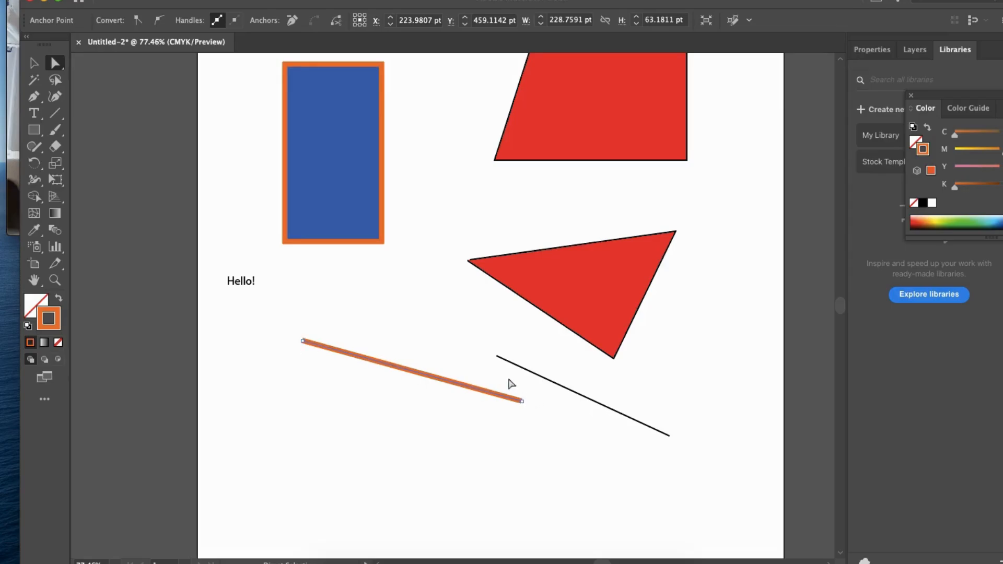
left_click(447, 307)
- Draw a small wide rectangle with the orange stroke below the left part of the orange line
left_click(34, 132)
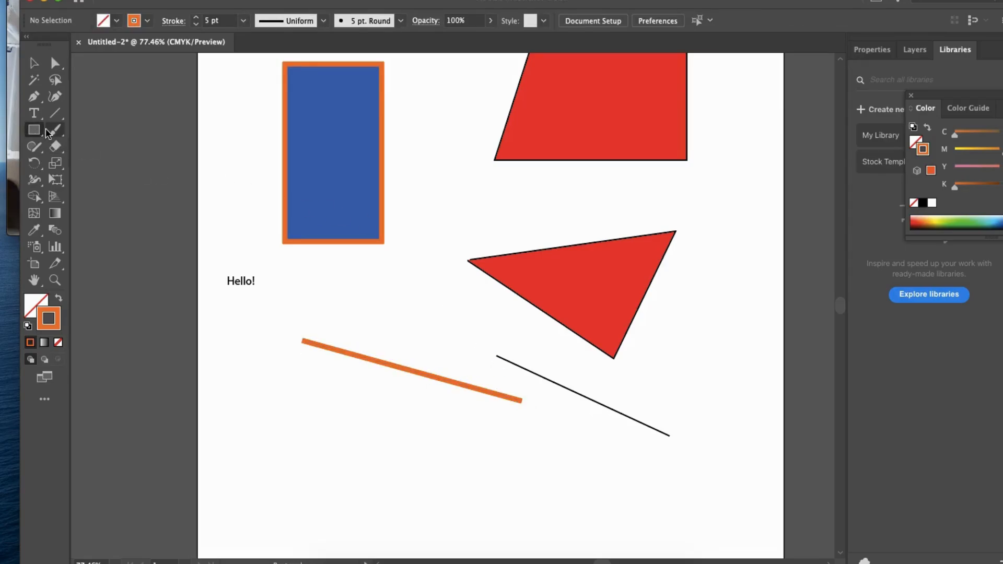
left_click_drag(369, 251, 391, 142)
left_click_drag(278, 315, 345, 358)
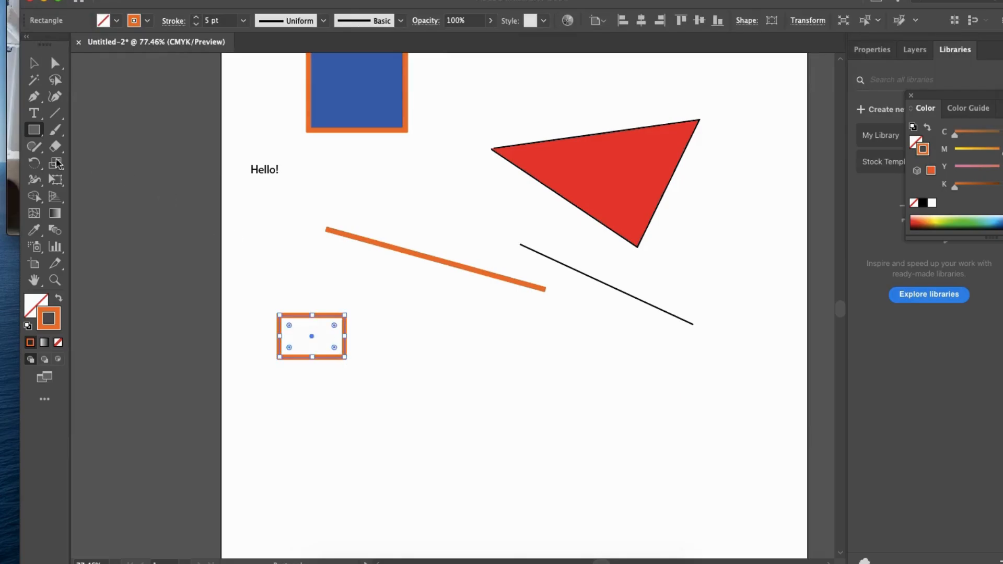
- Draw an upright ellipse to the right of the small rectangle with the Ellipse tool and deselect it
left_click(36, 131)
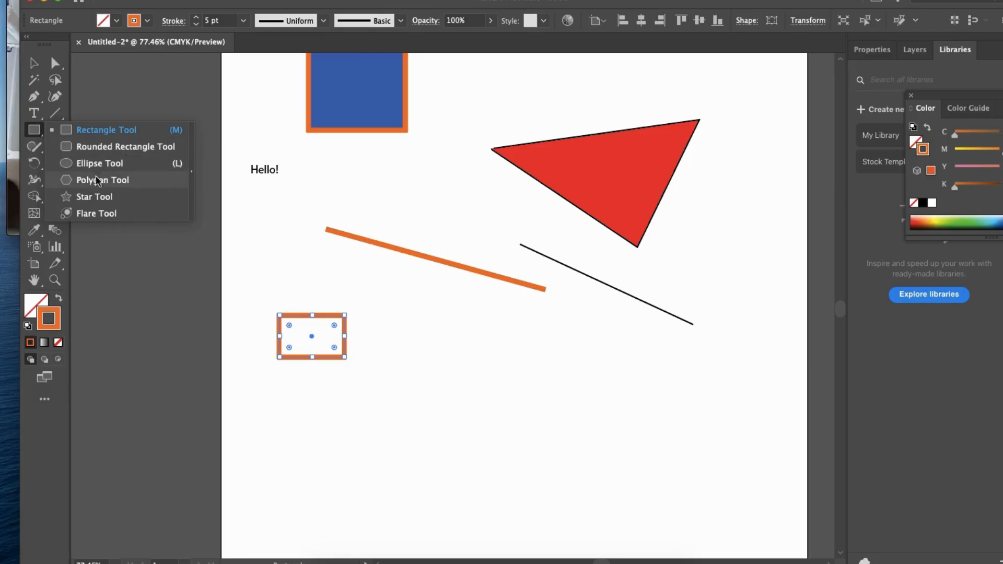
left_click(105, 163)
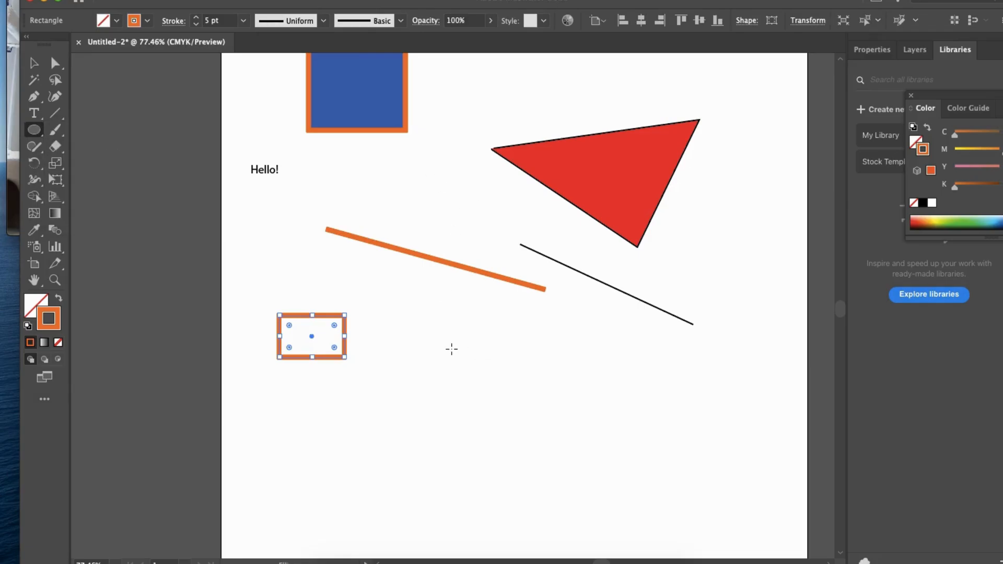
left_click_drag(439, 319, 543, 440)
key("v")
left_click(628, 342)
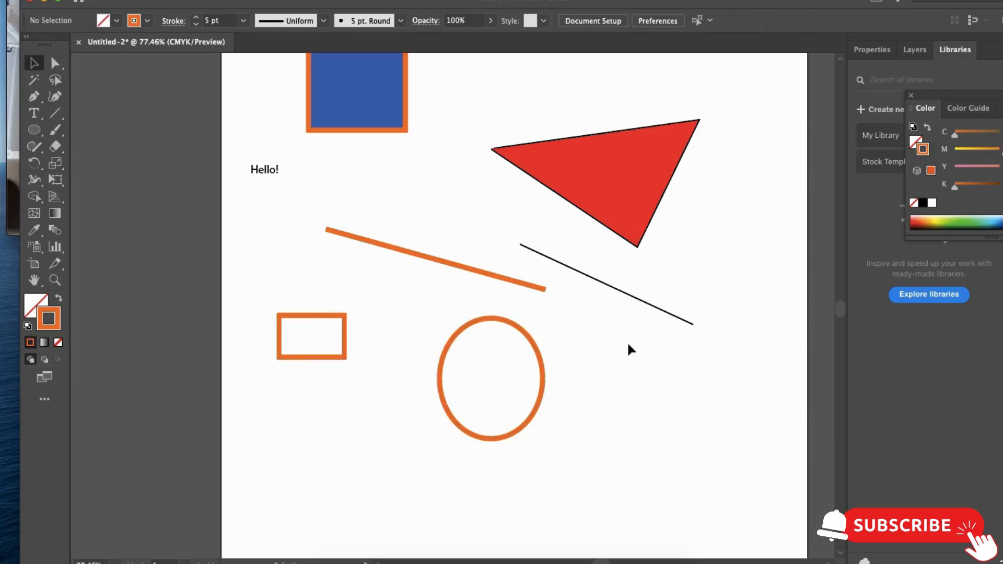
- Draw a perfect circle to the right of the upright ellipse with the Ellipse tool and deselect it
key("space")
left_click_drag(692, 260, 617, 236)
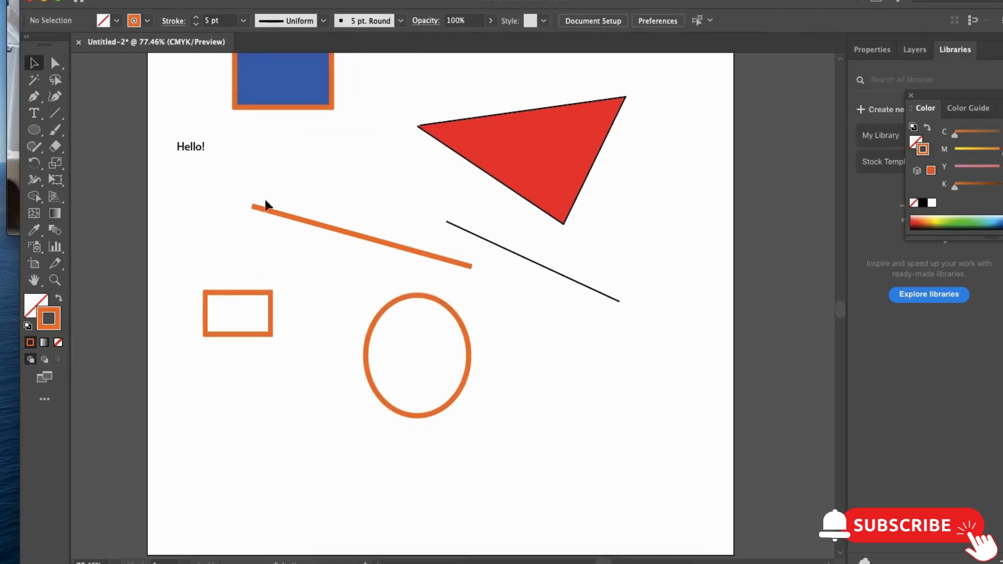
left_click(34, 129)
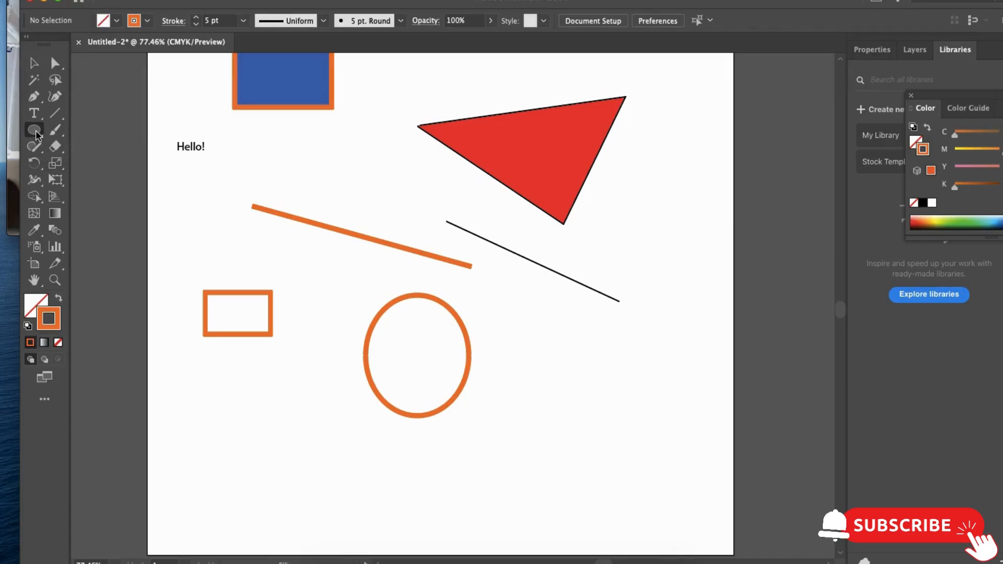
left_click_drag(516, 308, 649, 429)
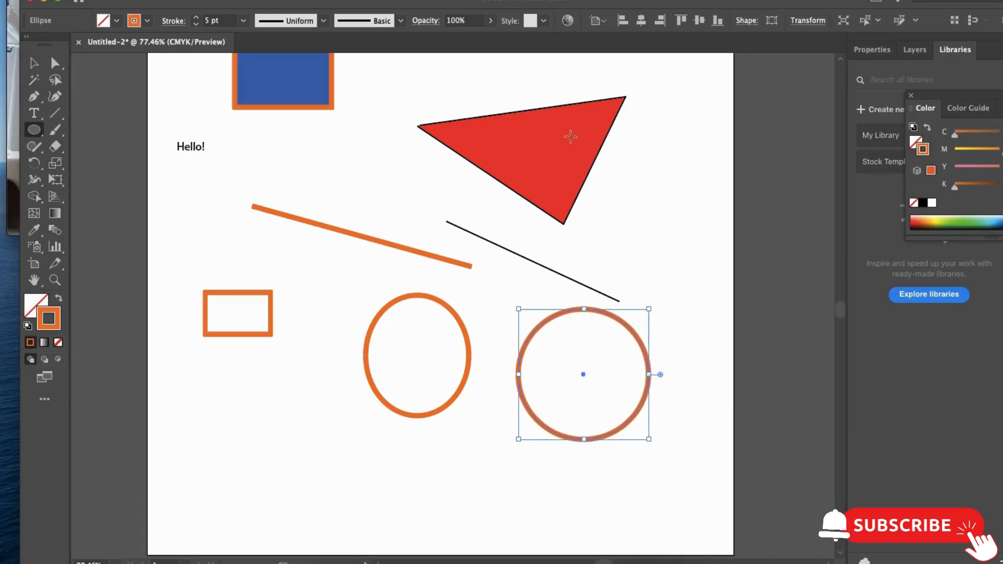
key("v")
left_click(374, 198)
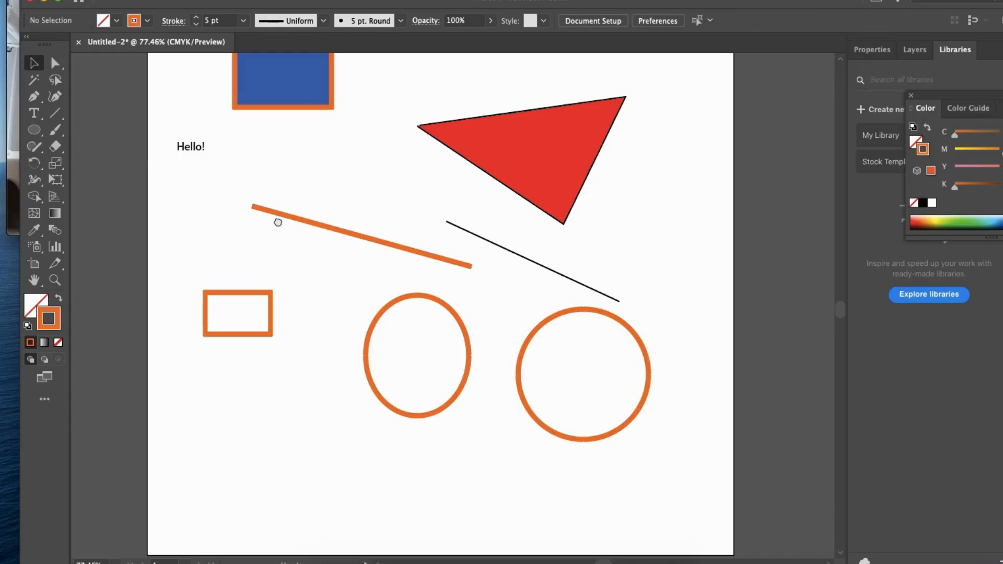
- Convert the red triangle's lowest corner into a smooth, wide curve with the Anchor Point tool and deselect the shape
left_click_drag(277, 222, 278, 202)
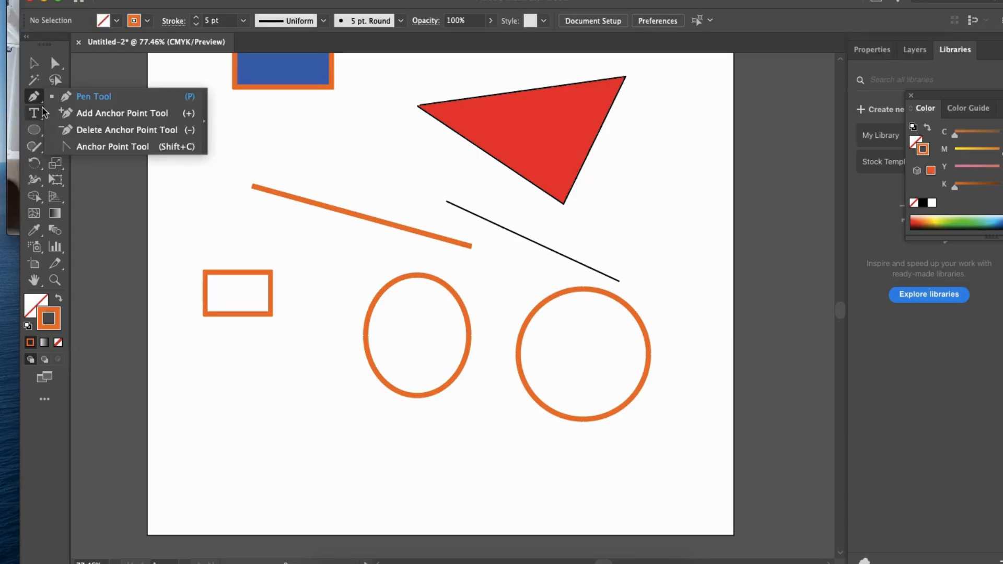
left_click(84, 148)
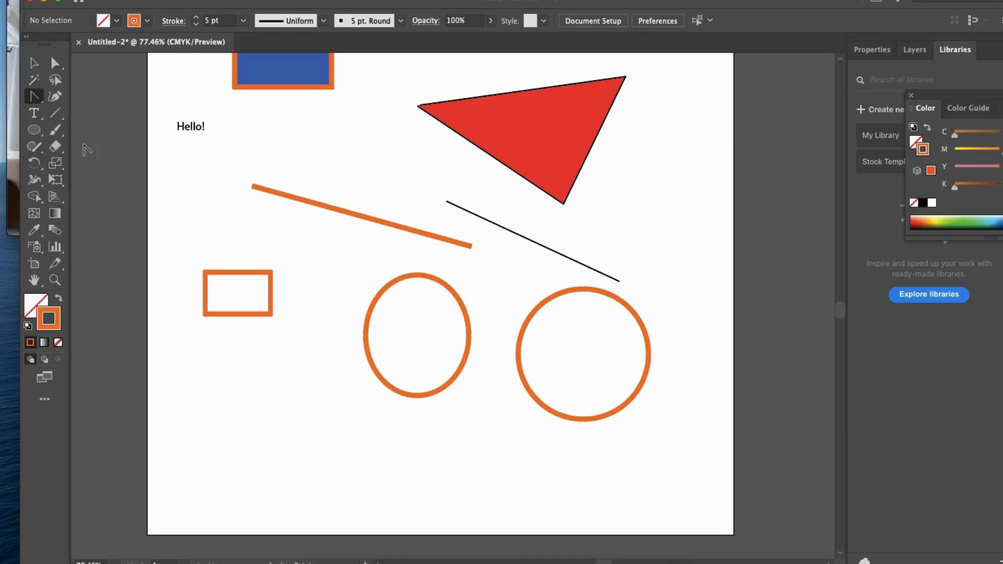
left_click(563, 205)
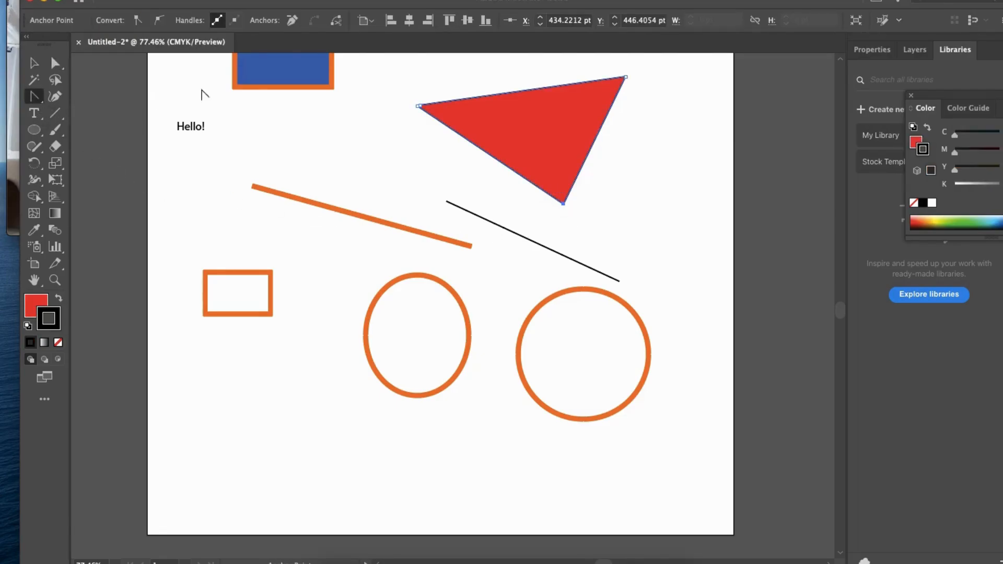
left_click_drag(564, 204, 442, 231)
left_click(36, 64)
left_click(377, 118)
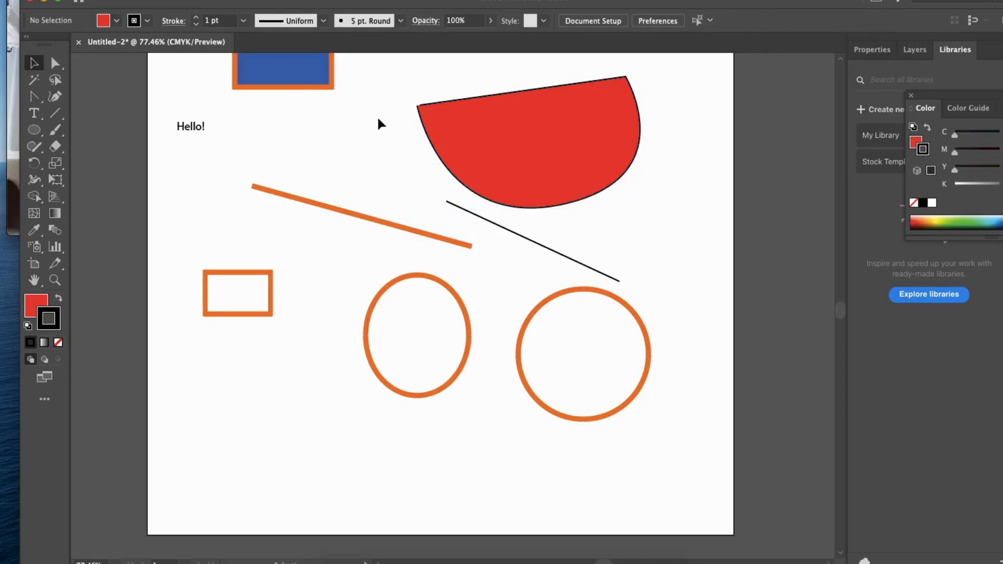
- Move the red curved shape slightly up and to the right and deselect it
scroll(512, 269, "up", 5)
left_click_drag(551, 217, 538, 208)
left_click(406, 245)
scroll(385, 262, "down", 3)
left_click(35, 166)
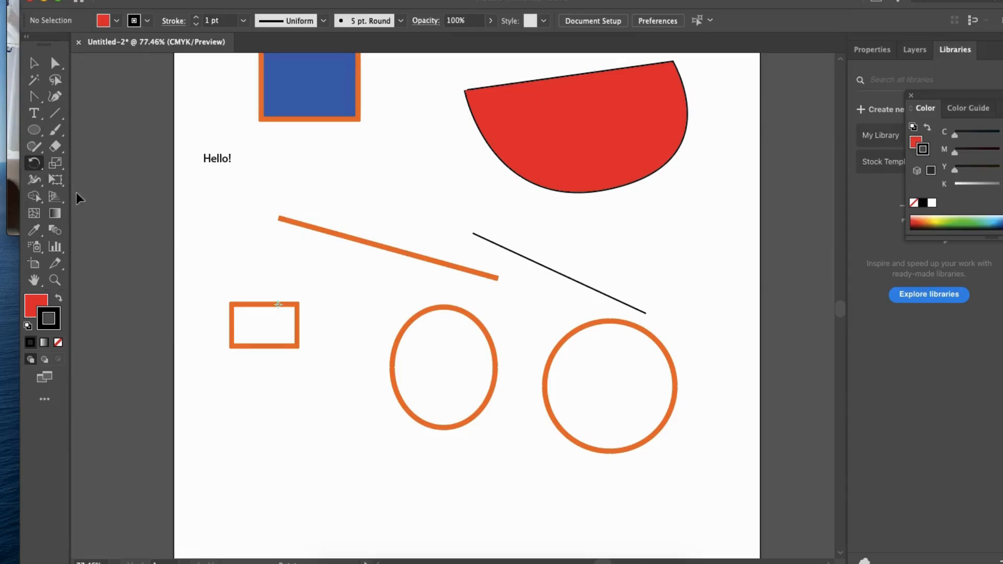
key("v")
left_click_drag(34, 163, 86, 182)
key("v")
left_click(275, 306)
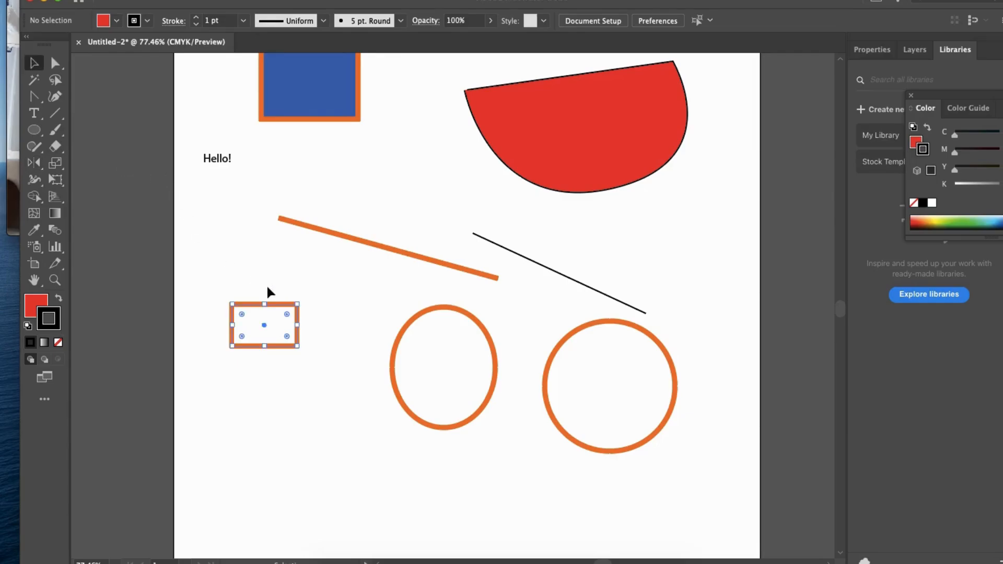
left_click_drag(267, 278, 267, 284)
left_click(269, 306)
- Move the upright ellipse down and to the left, reflect a copy of it to its right with the Reflect tool, and deselect
left_click(468, 335)
left_click_drag(479, 329, 380, 391)
key("o")
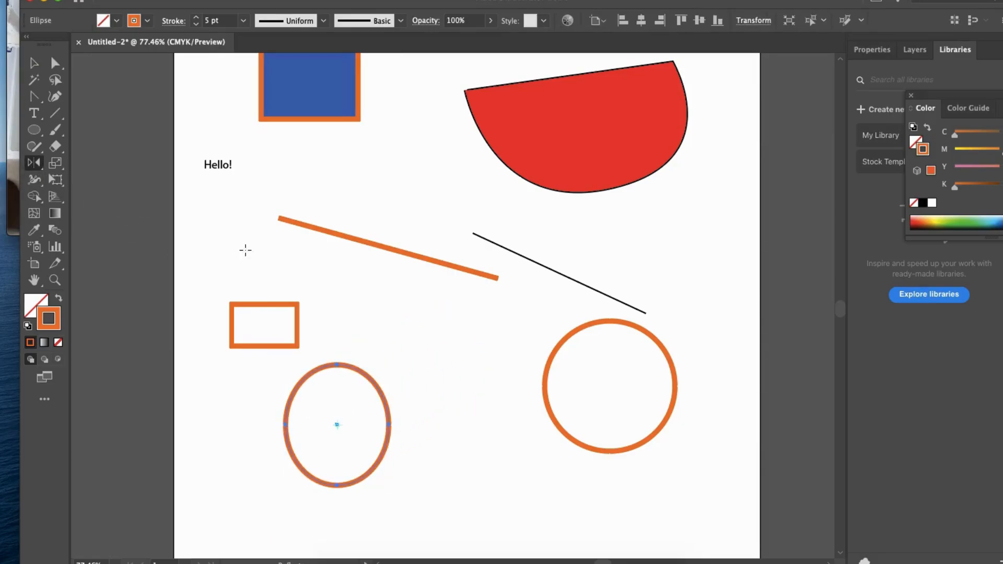
left_click_drag(415, 497, 413, 493)
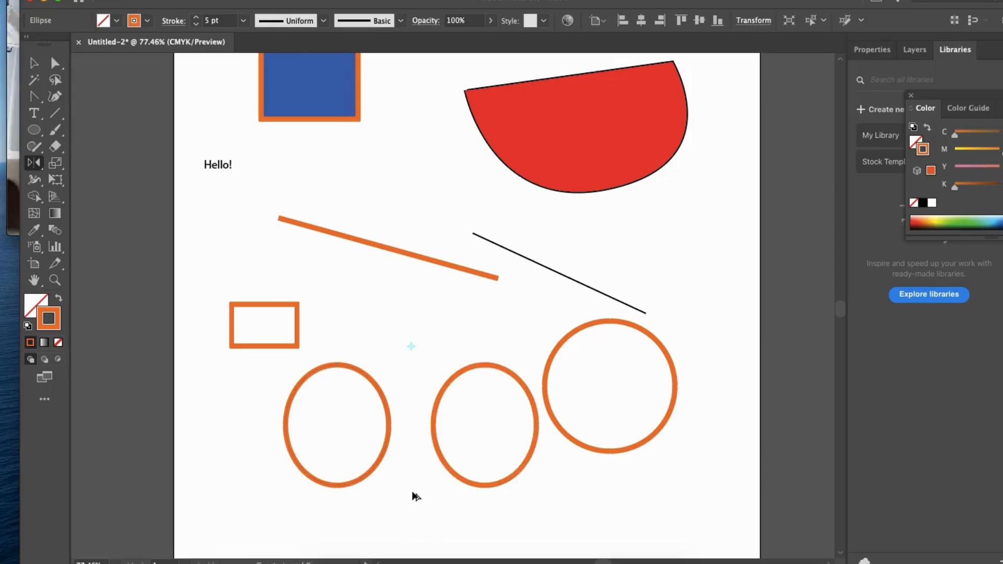
left_click(34, 63)
left_click(380, 298)
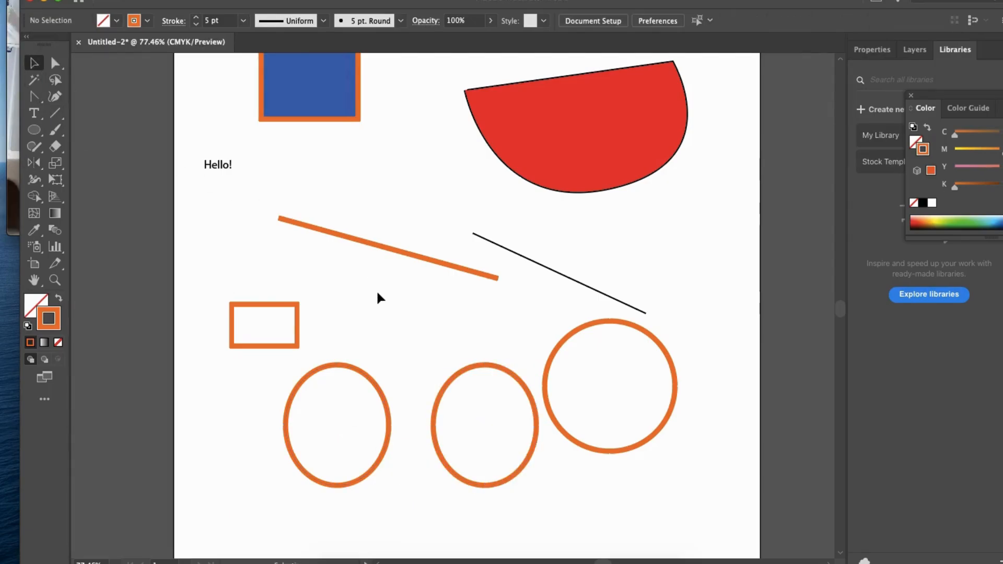
- Move the orange line and the thin black line further to the left and deselect them
scroll(380, 298, "down", 3)
scroll(379, 298, "right", 1)
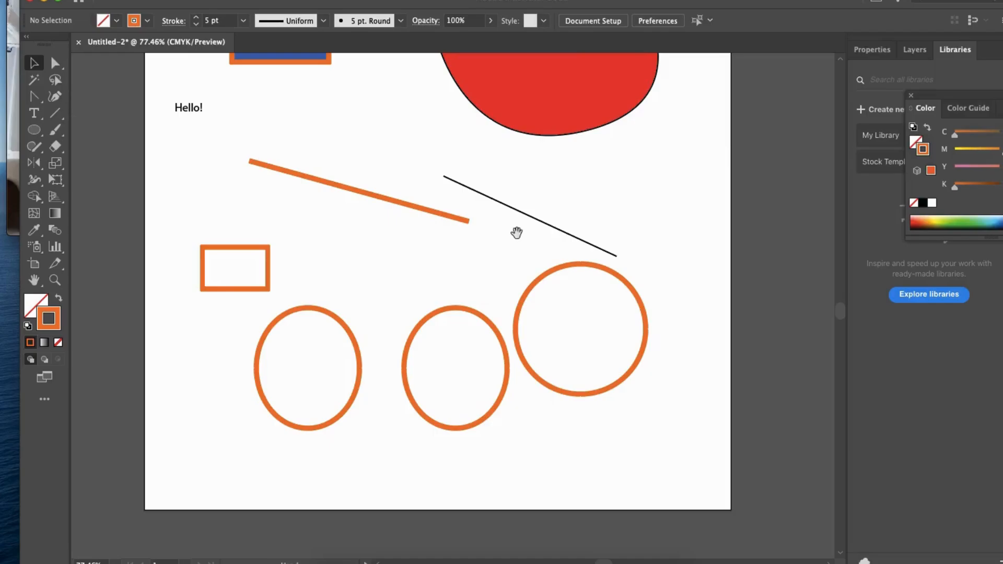
scroll(521, 230, "up", 2)
scroll(521, 230, "left", 1)
left_click_drag(366, 232, 285, 230)
left_click_drag(478, 227, 334, 202)
left_click(518, 307)
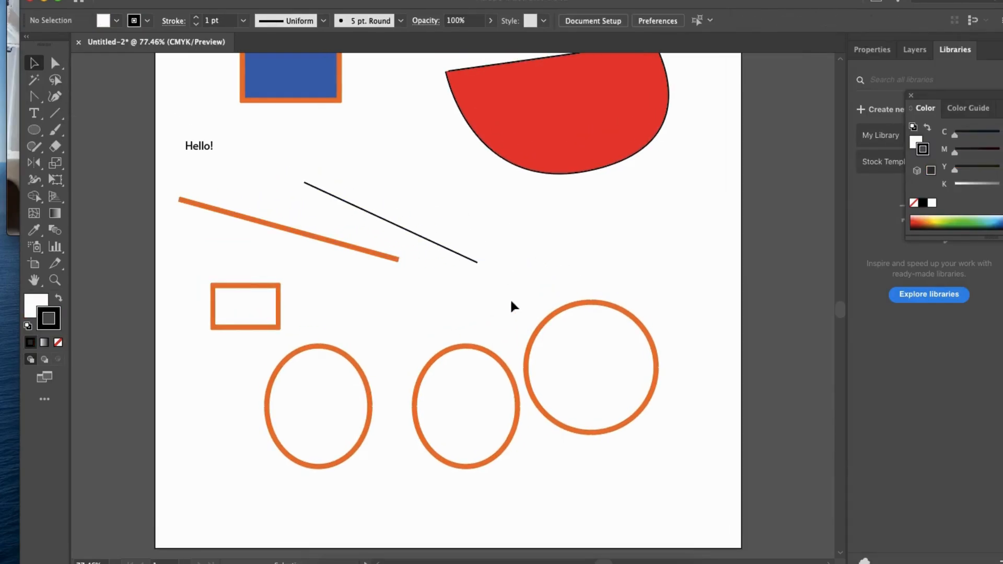
- Move the red curved shape so that it overlaps the lower part of the red quadrilateral, and deselect it
left_click(34, 198)
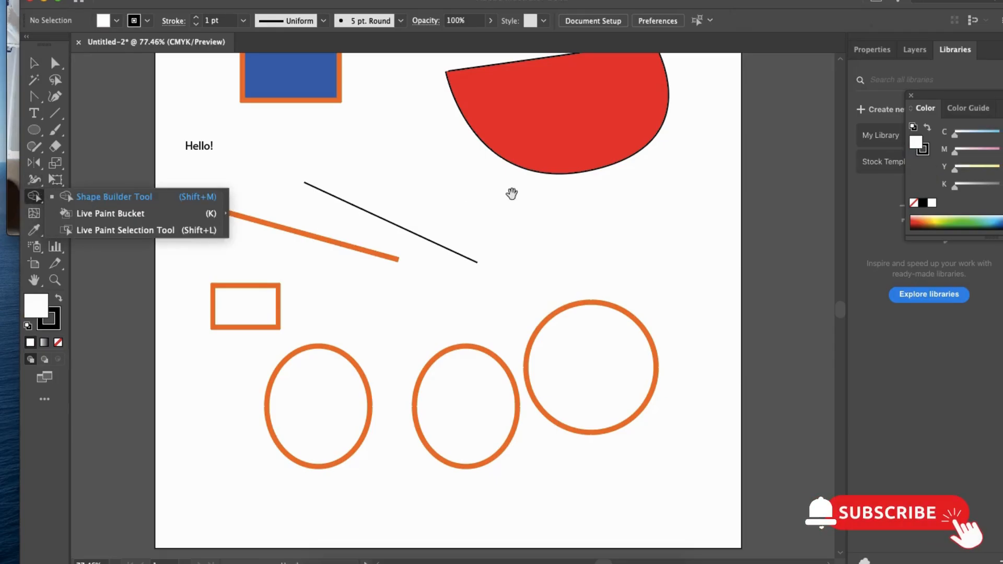
scroll(466, 192, "up", 8)
scroll(465, 193, "right", 3)
key("v")
left_click_drag(541, 117, 533, 168)
left_click(638, 225)
scroll(616, 164, "up", 2)
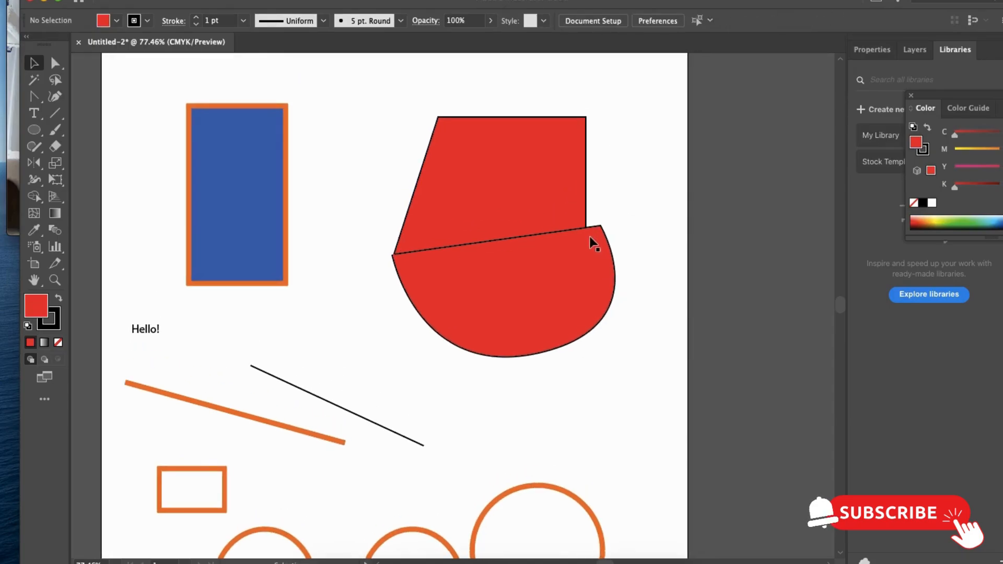
- Examine the curved shape's anchor points and handles with the Direct Selection tool and deselect it
key("a")
left_click(605, 251)
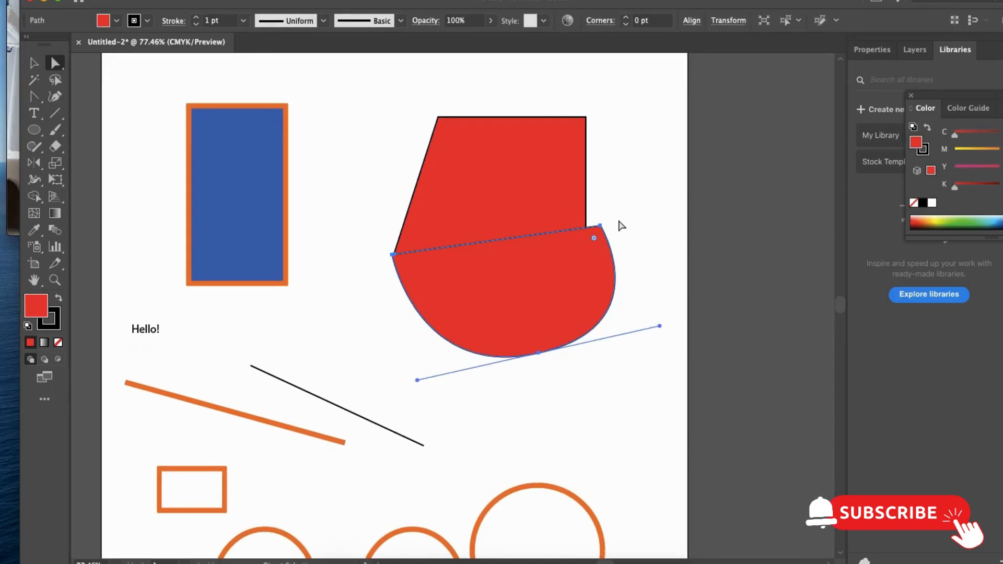
key("v")
left_click(616, 206)
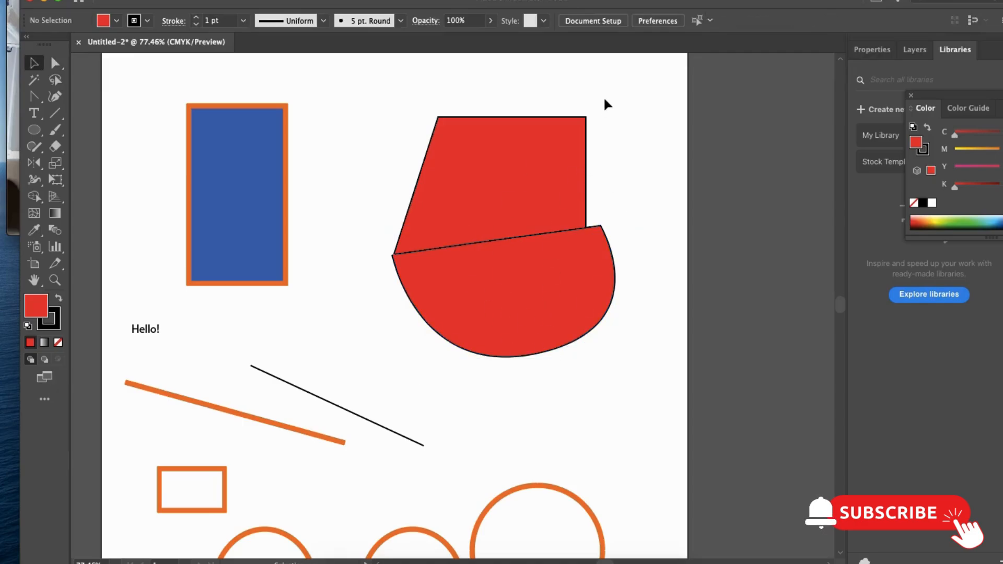
- Select the red quadrilateral and the curved shape, merge them into one with the Shape Builder tool, and deselect the result
left_click_drag(639, 359, 485, 162)
left_click(41, 197)
left_click_drag(496, 240, 507, 310)
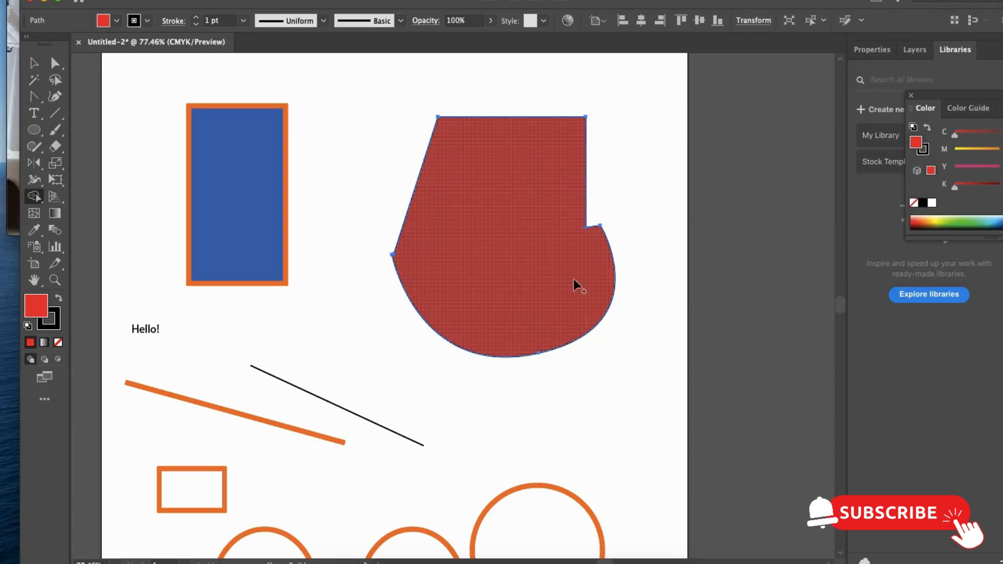
key("v")
left_click(623, 226)
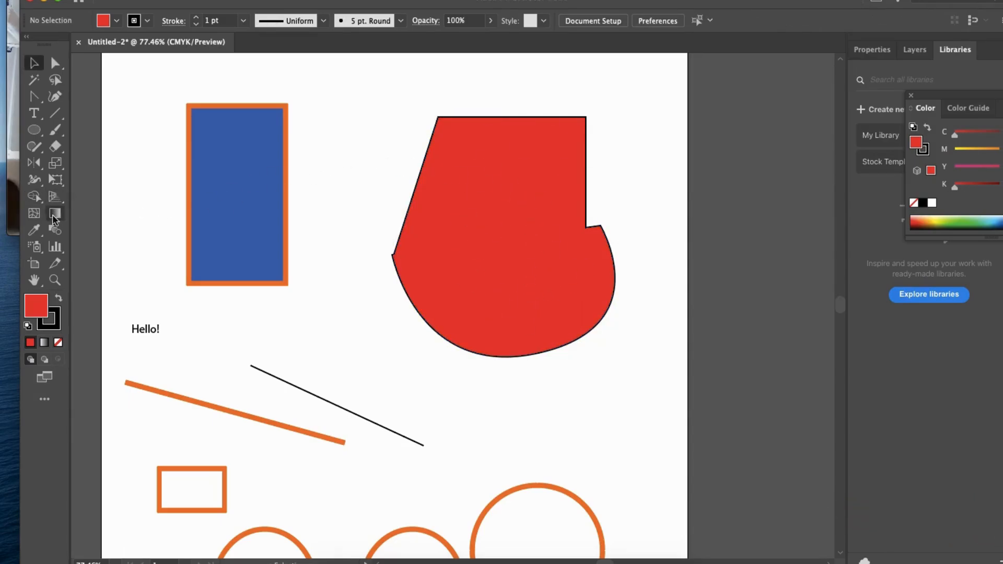
- Select the merged red shape, try to copy the blue rectangle's appearance onto it with the Eyedropper tool, and deselect it
scroll(362, 249, "down", 3)
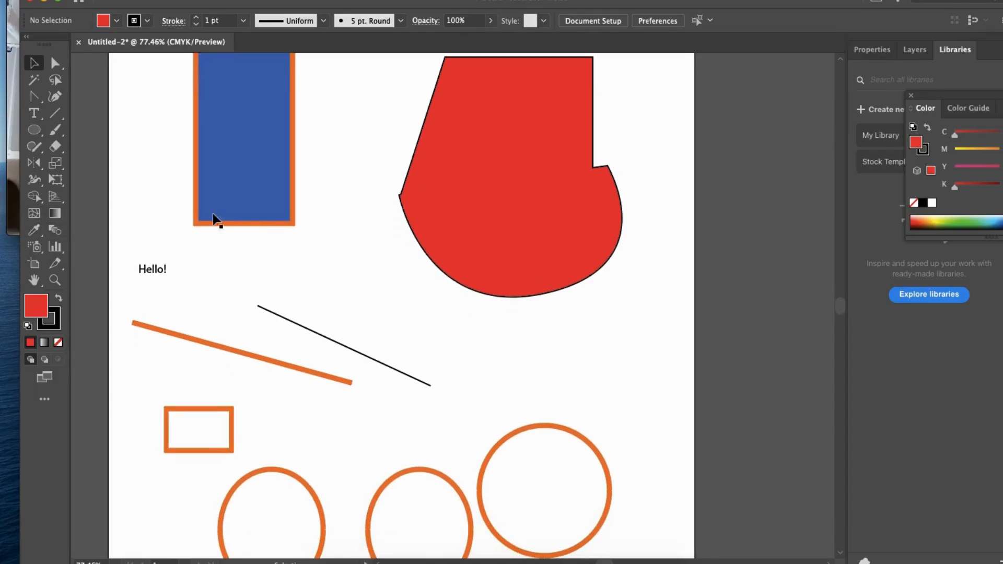
scroll(150, 209, "down", 2)
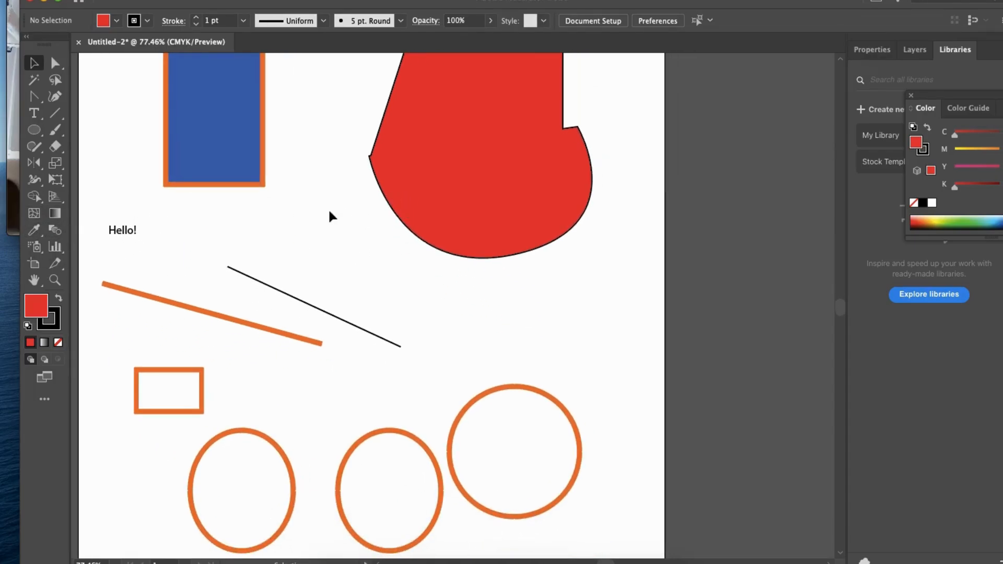
left_click(481, 163)
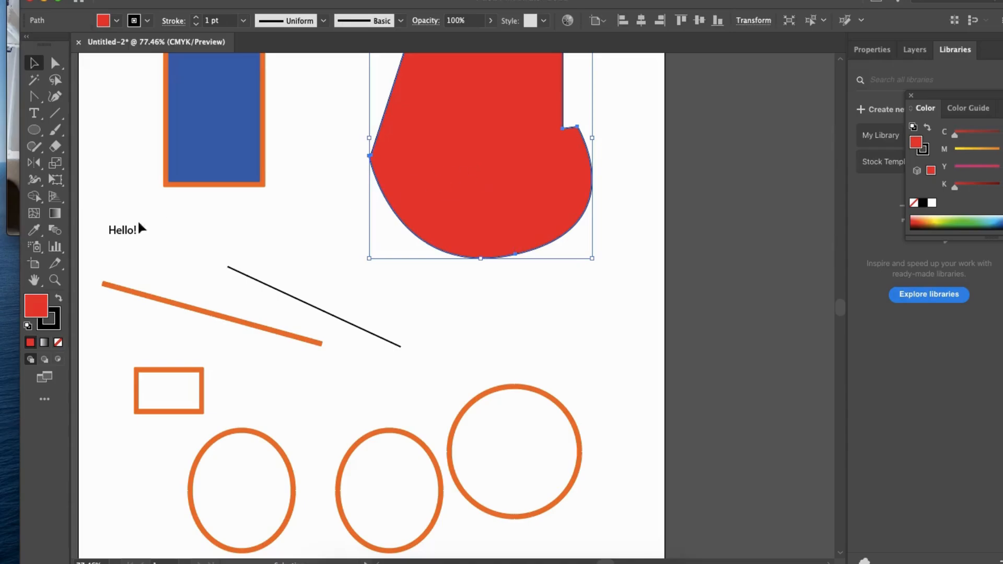
left_click(35, 233)
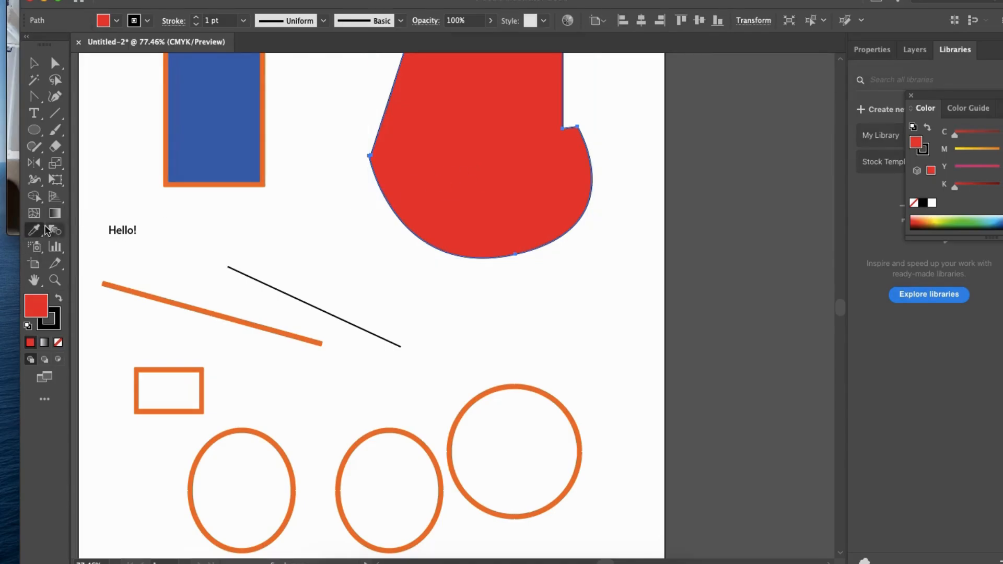
left_click_drag(225, 222, 336, 254)
left_click(331, 189)
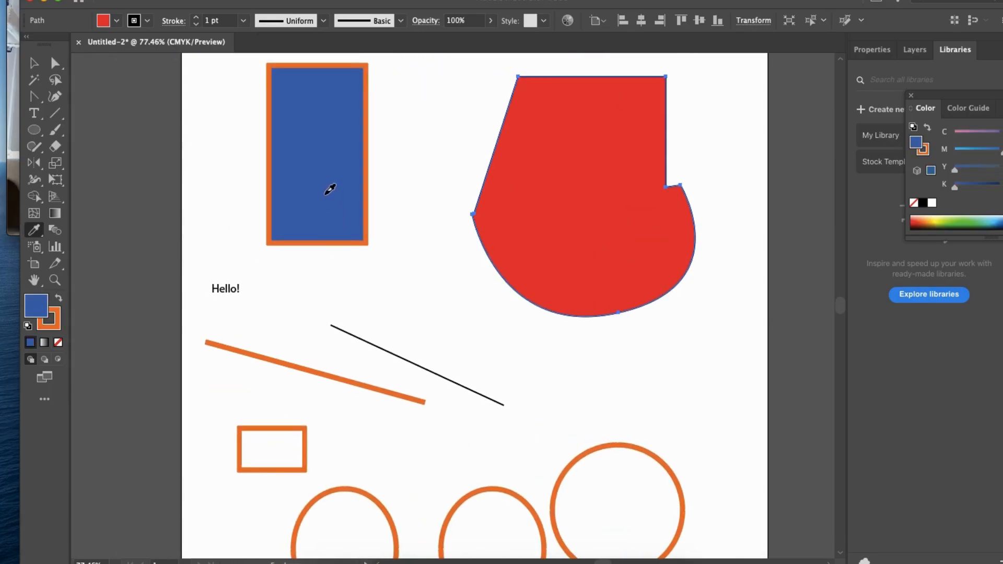
left_click(493, 168)
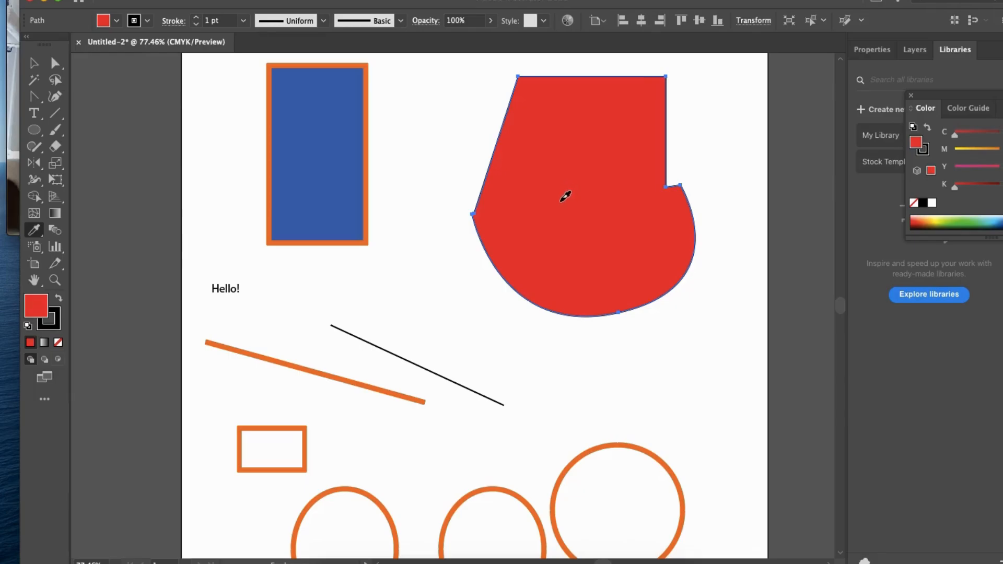
left_click(320, 174)
left_click(600, 173)
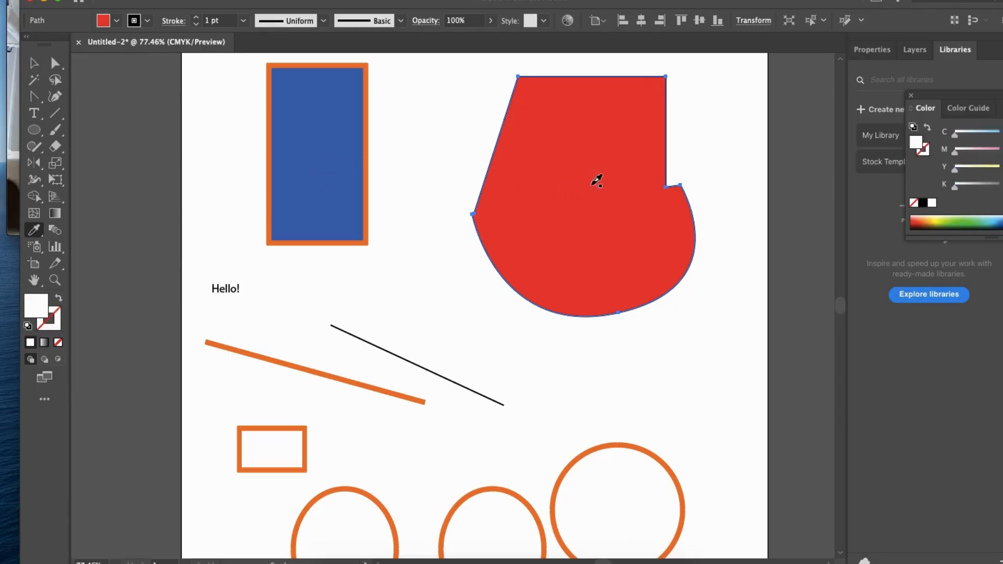
left_click(352, 179)
left_click(542, 179)
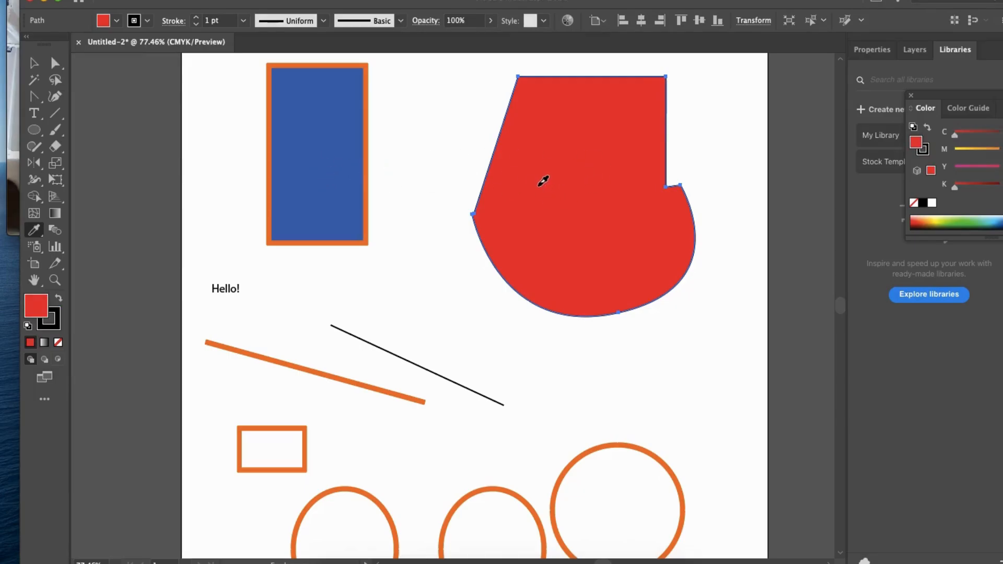
key("v")
left_click(457, 170)
- Copy the merged red shape's red fill and 1 pt black stroke onto the blue rectangle with the Eyedropper tool and deselect it
left_click(337, 211)
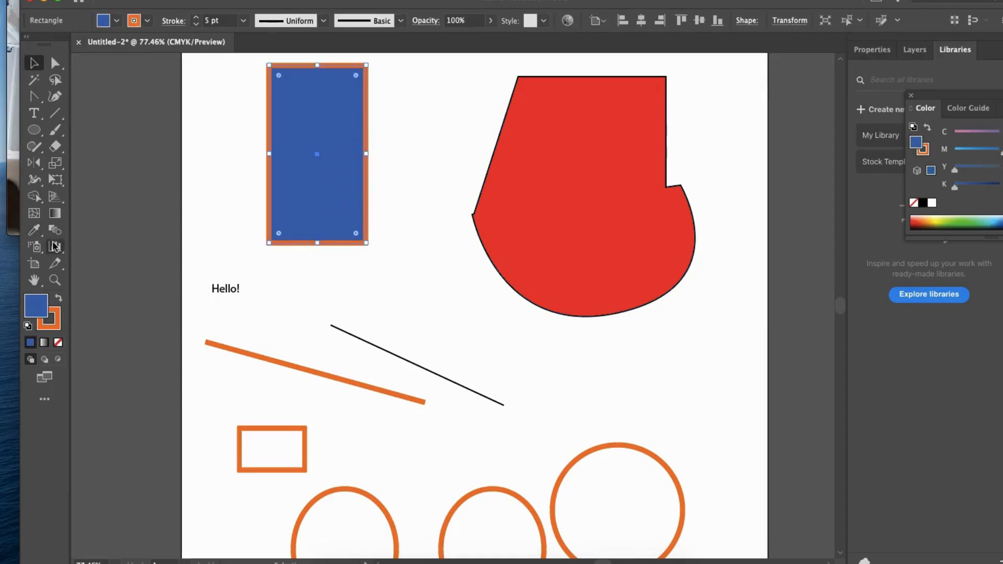
left_click(41, 232)
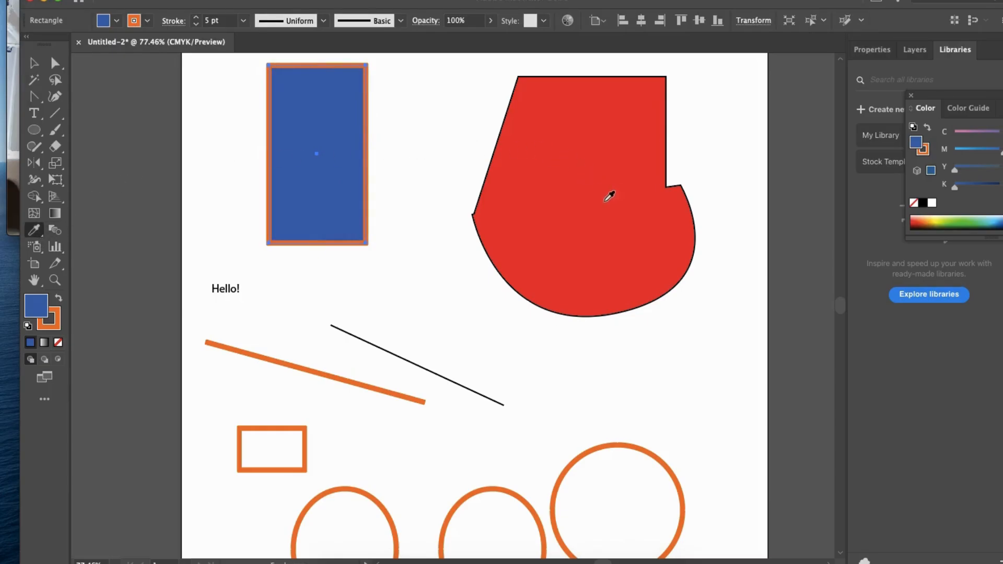
left_click(596, 180)
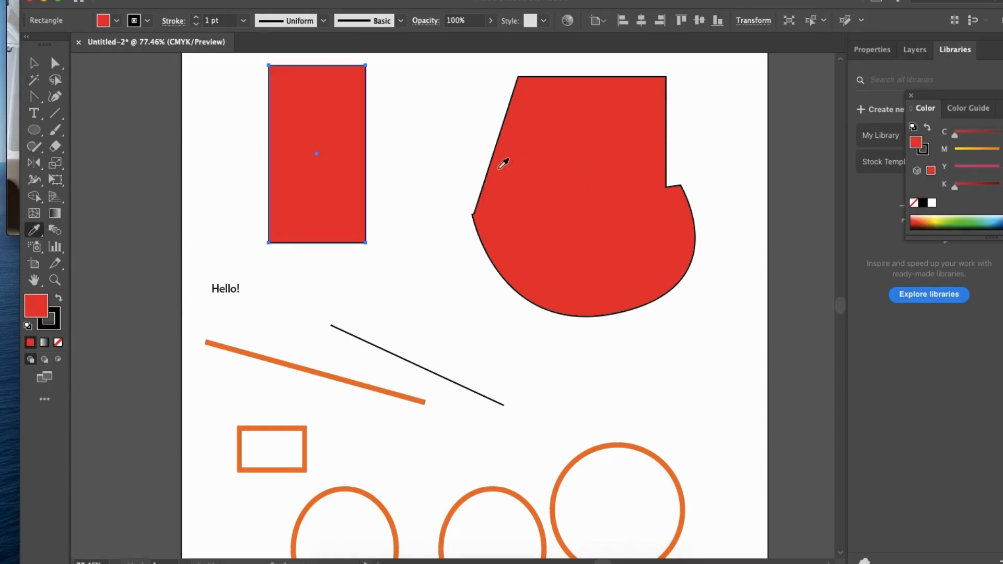
key("v")
left_click(436, 166)
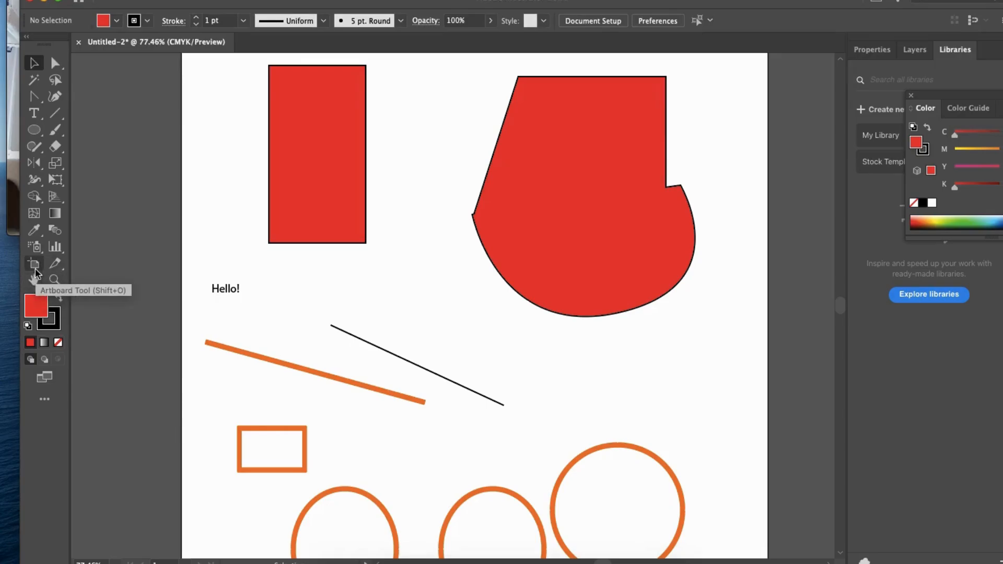
- Add a second Letter-size artboard beside the first one with the Artboard tool
scroll(413, 228, "down", 3)
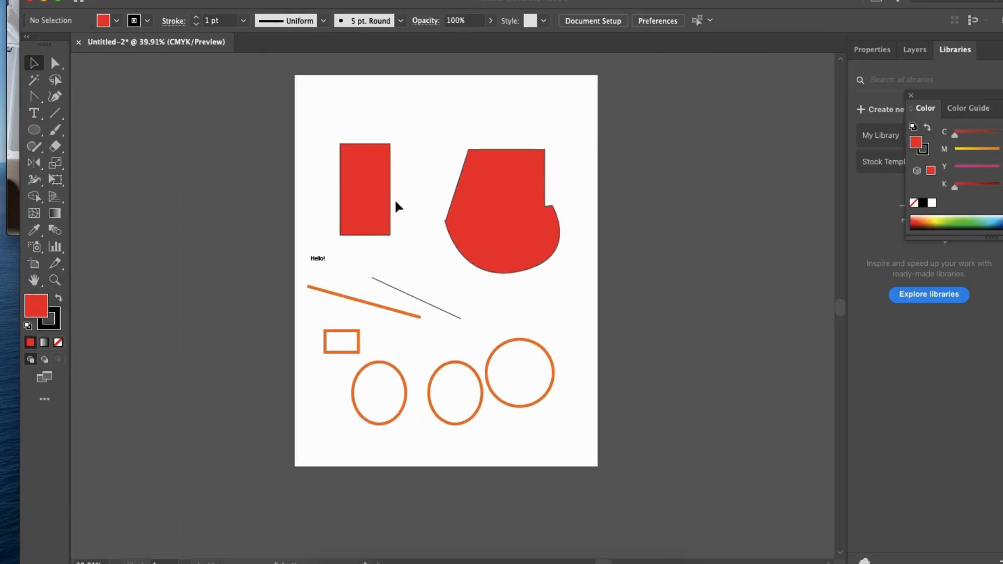
left_click(35, 264)
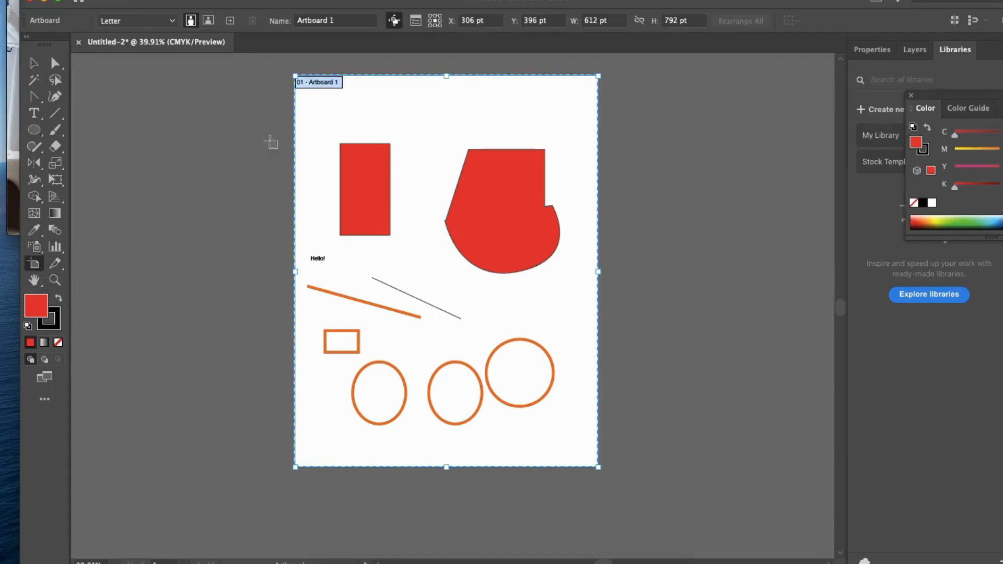
left_click_drag(548, 172, 462, 211)
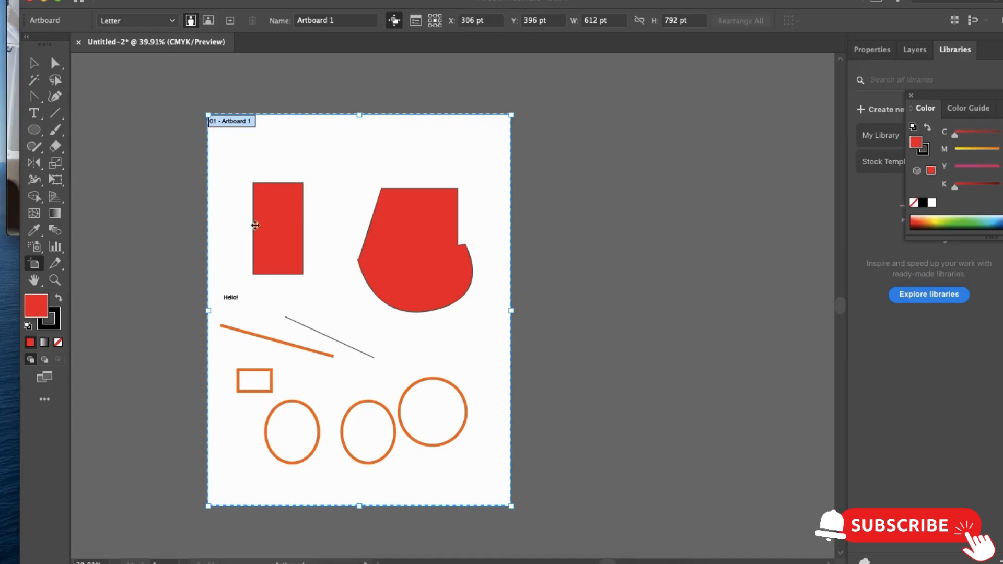
left_click(230, 21)
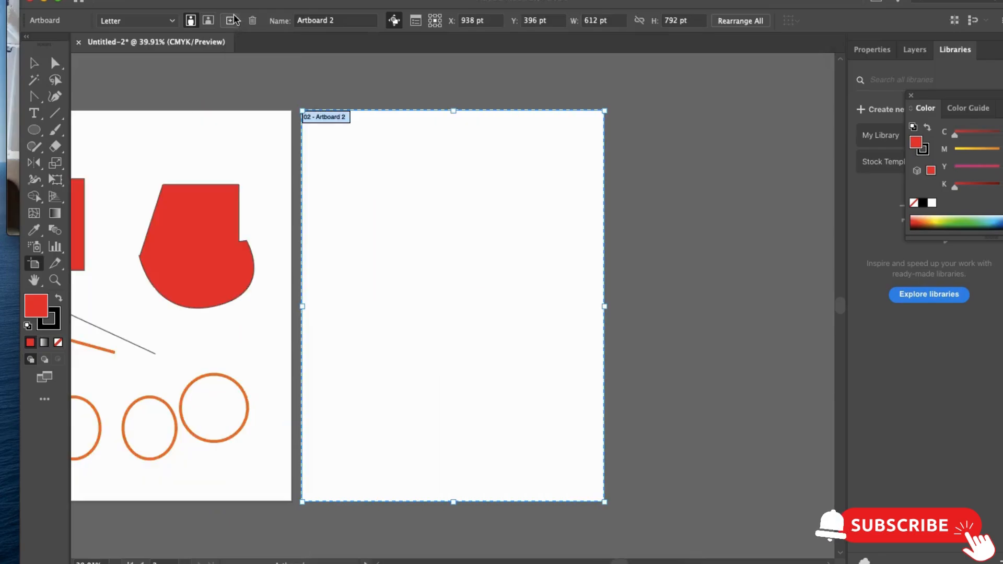
left_click(34, 63)
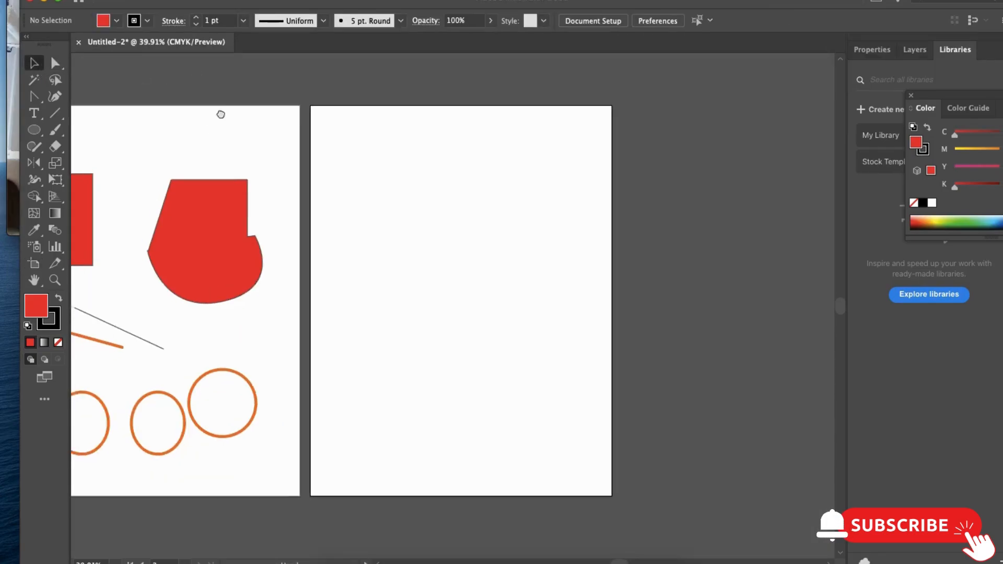
- Move the second artboard down with the Artboard tool, and bring it back up beside the first, about level with its top edge
key("super+alt+0")
key("shift+o")
left_click_drag(496, 181, 574, 261)
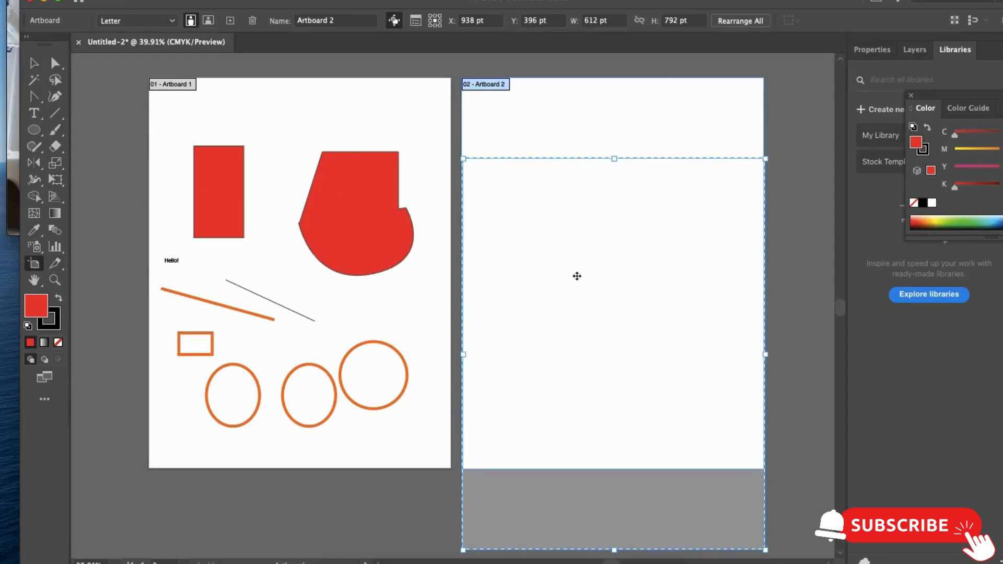
key("v")
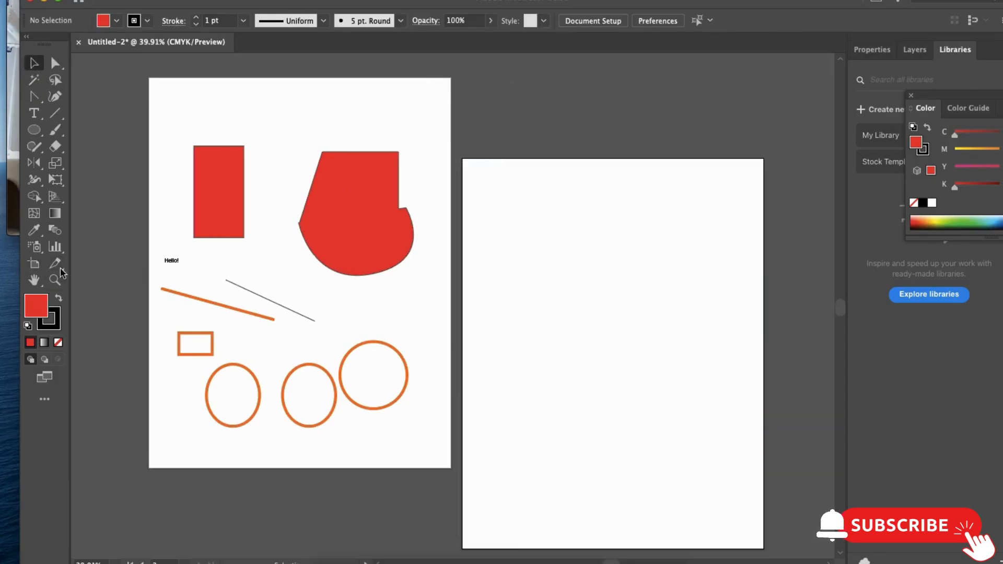
left_click(34, 263)
left_click_drag(540, 221, 470, 164)
key("v")
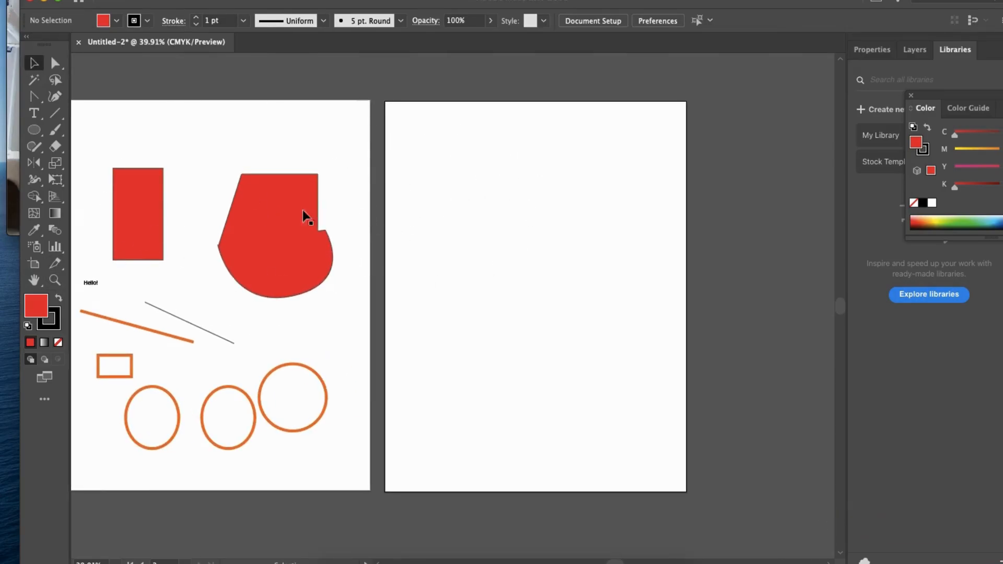
- Pan the view across the two artboards with the Hand tool
left_click(35, 283)
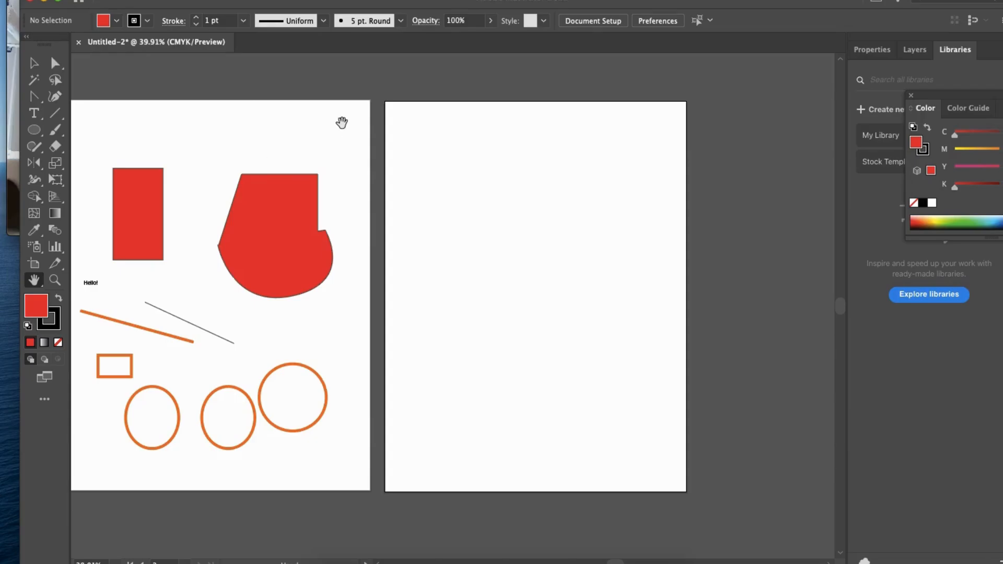
left_click_drag(270, 156, 474, 119)
left_click_drag(403, 145, 402, 171)
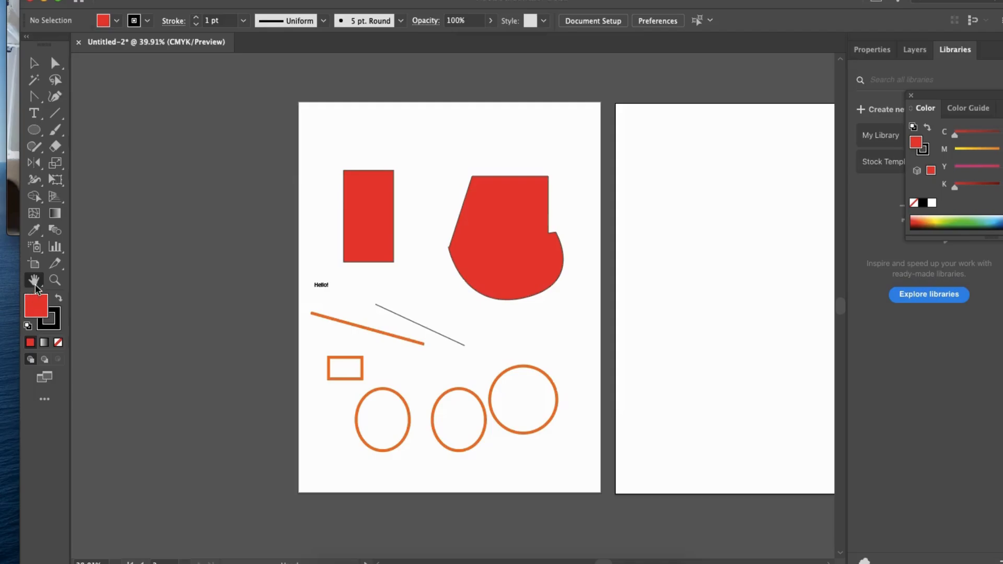
left_click_drag(506, 128, 453, 105)
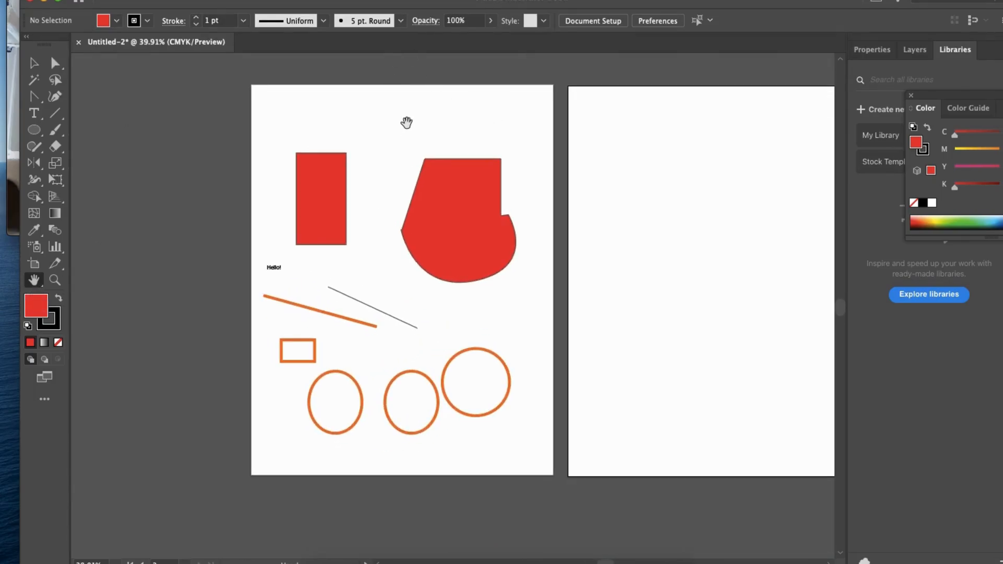
- Zoom in on the artwork to 300% with the Zoom tool and zoom back out to 49.23%
left_click(57, 282)
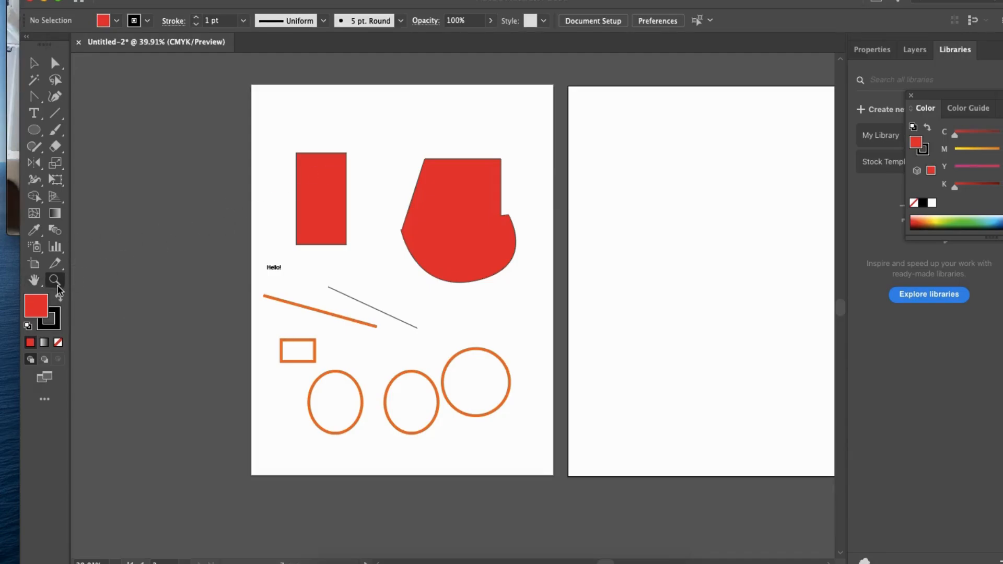
left_click(380, 246)
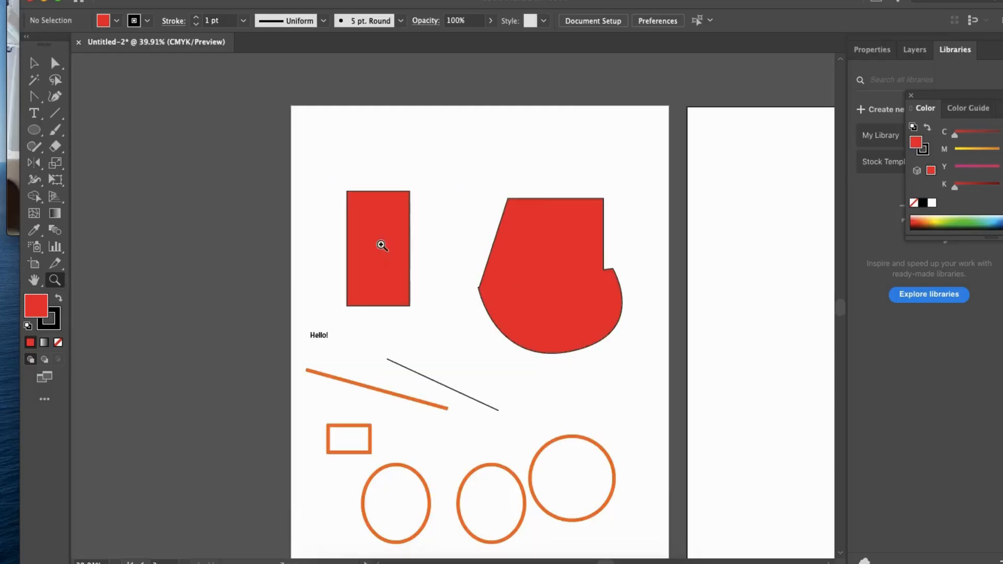
left_click(457, 246)
left_click(458, 251)
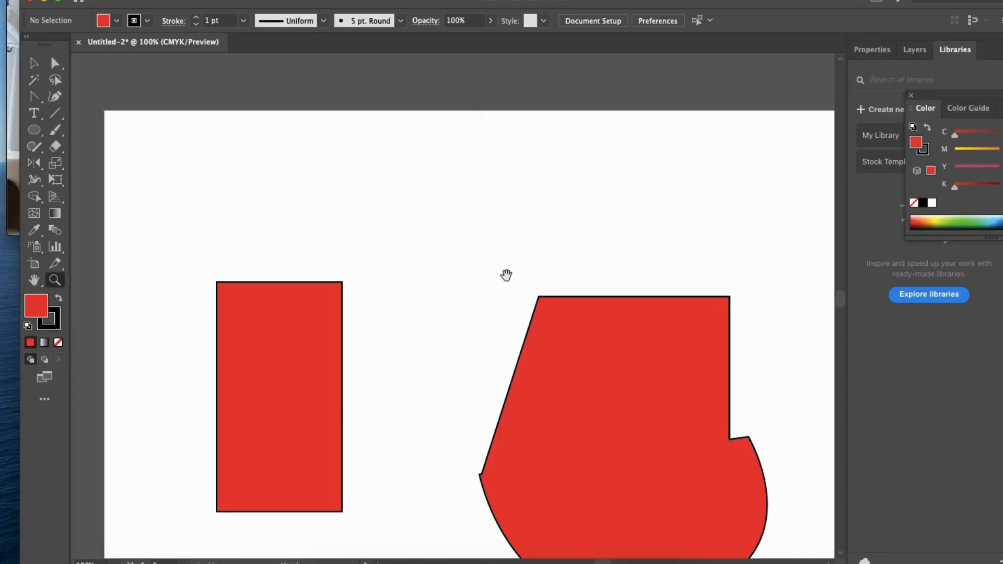
scroll(506, 262, "down", 8)
left_click(415, 351)
left_click(444, 320)
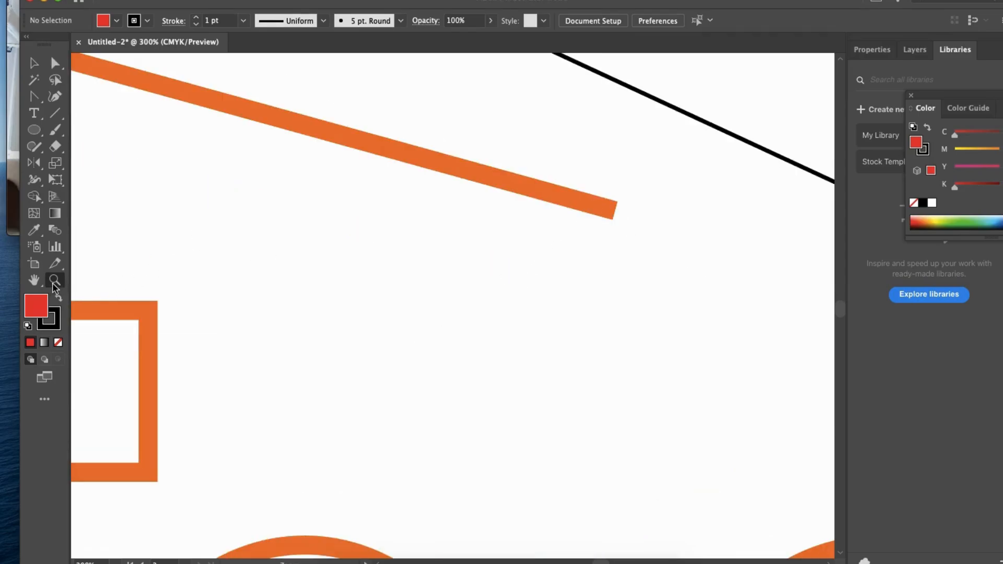
key("super+0")
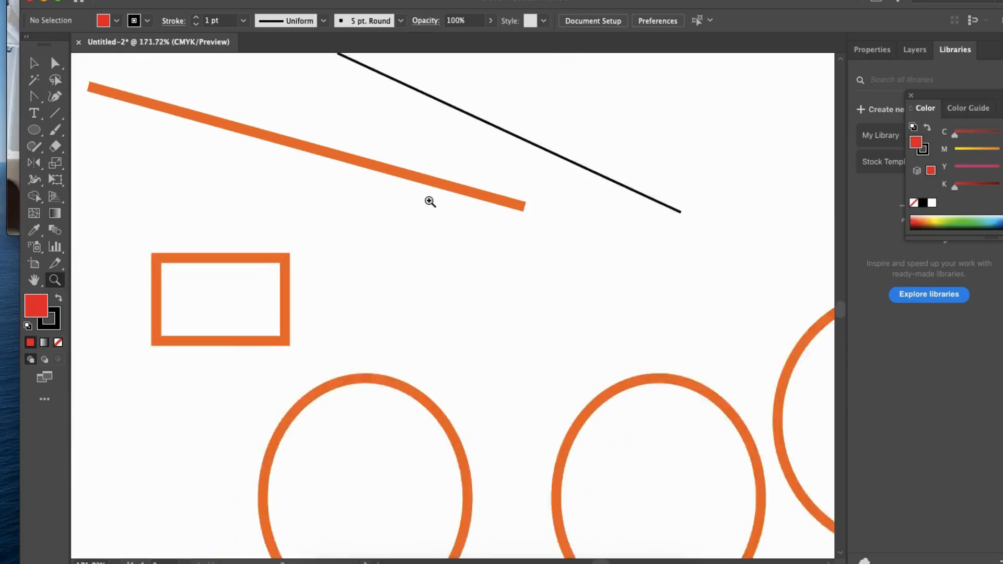
key("space")
left_click_drag(516, 146, 455, 213)
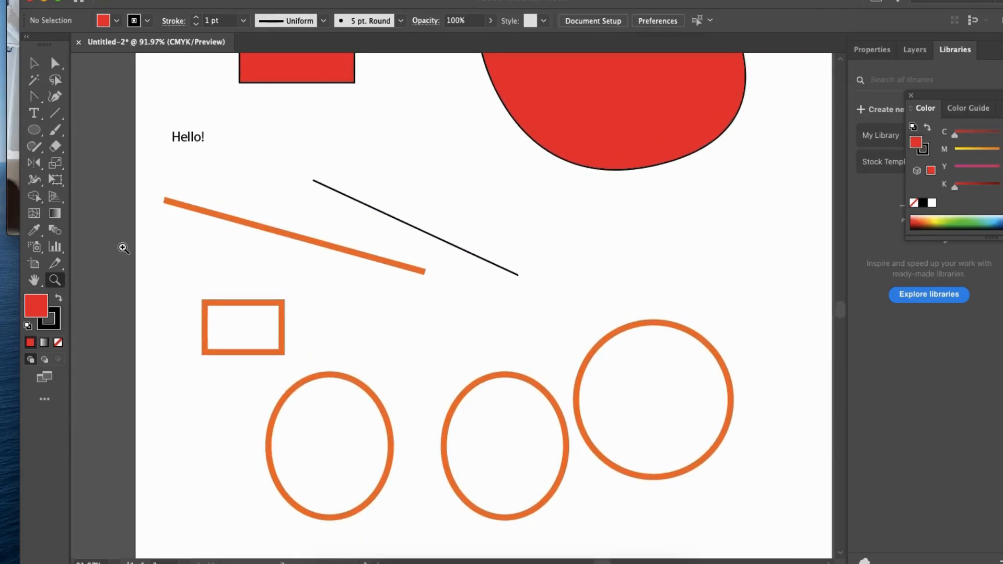
left_click_drag(598, 146, 567, 148)
left_click_drag(606, 1, 587, 1)
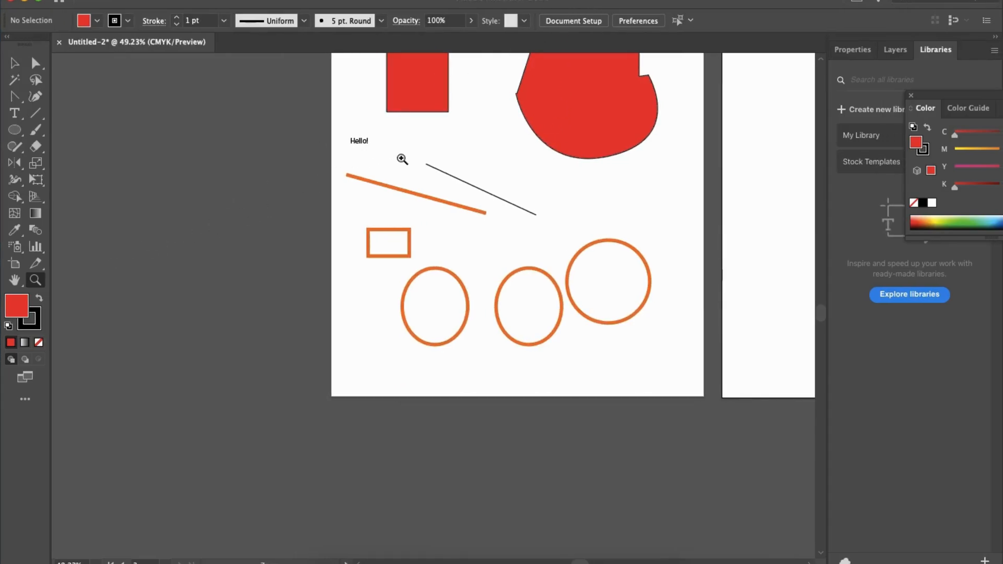
- Move the merged red shape up and to the right, near the first artboard's upper-right corner
key("v")
scroll(616, 134, "up", 5)
scroll(616, 134, "right", 1)
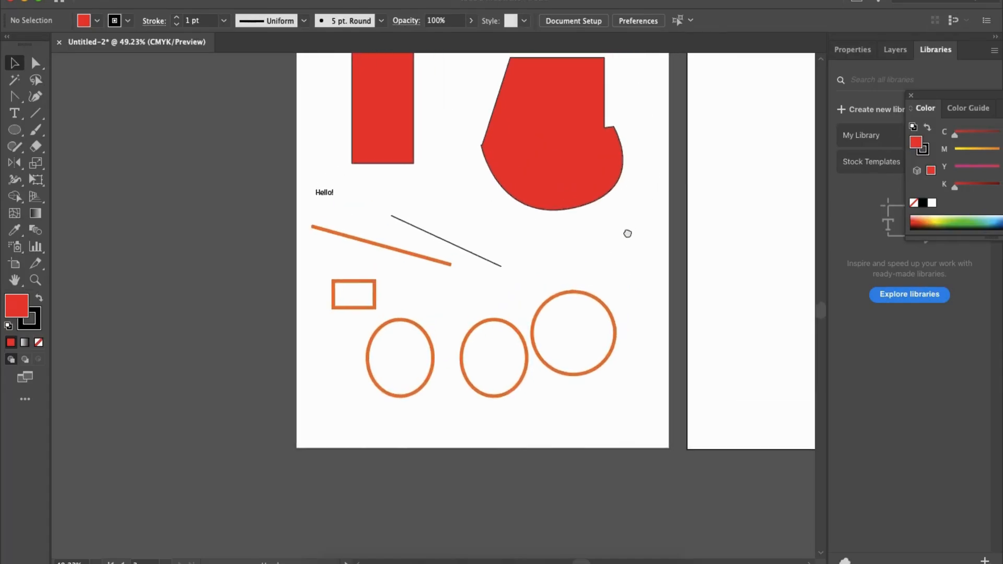
left_click(597, 211)
scroll(596, 205, "up", 2)
scroll(597, 205, "right", 1)
left_click_drag(565, 215, 573, 190)
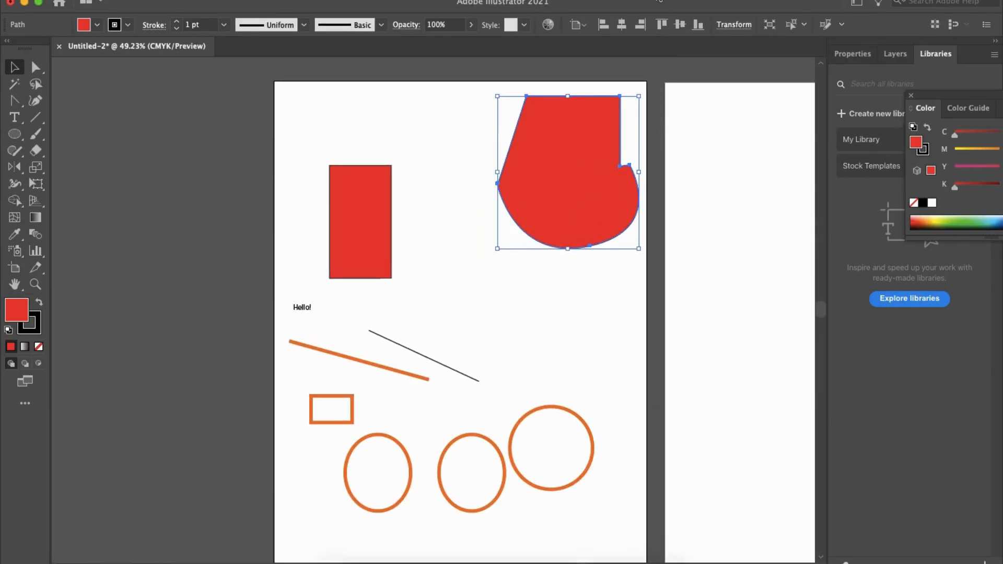